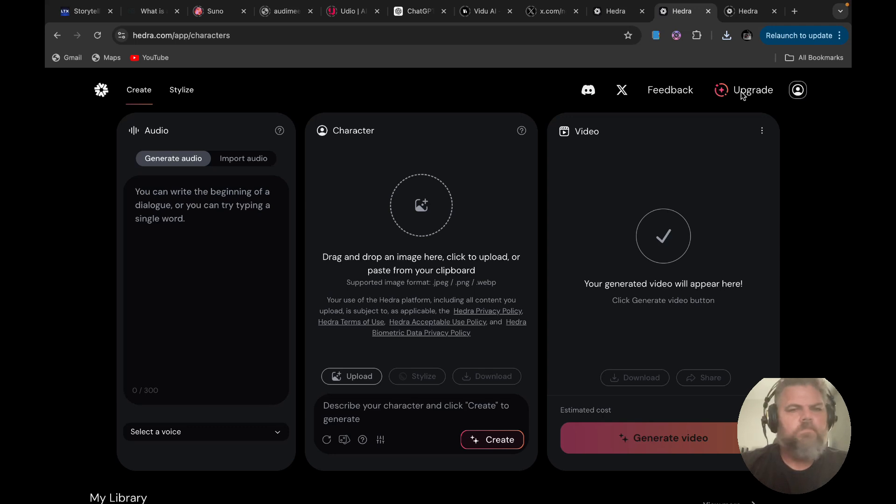
- Review the subscription plans on the pricing page and return to the Create page
left_click(742, 95)
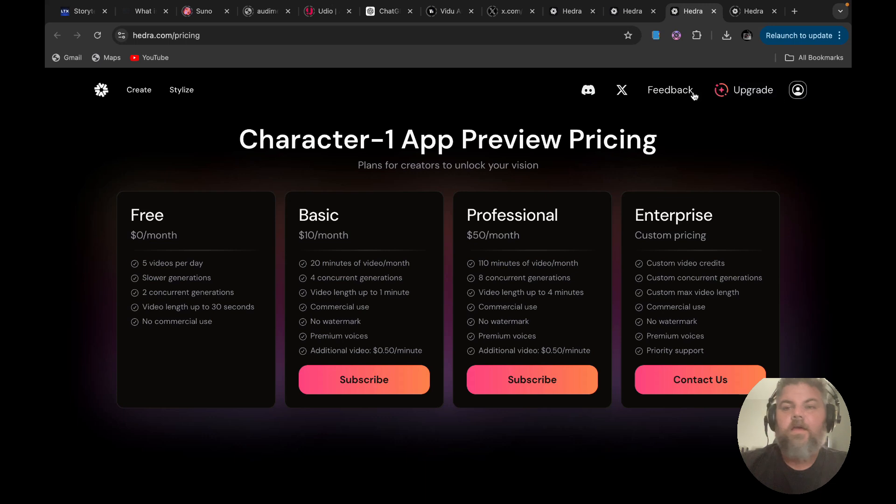
left_click(143, 97)
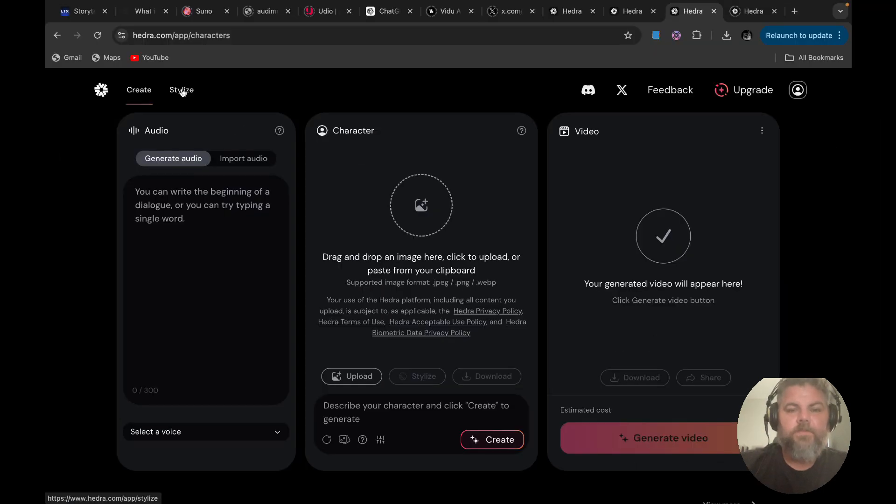
- Add the J8Nywx+gGH….webp picture of the man in the car from Downloads as the Stylize page's source image
left_click(182, 91)
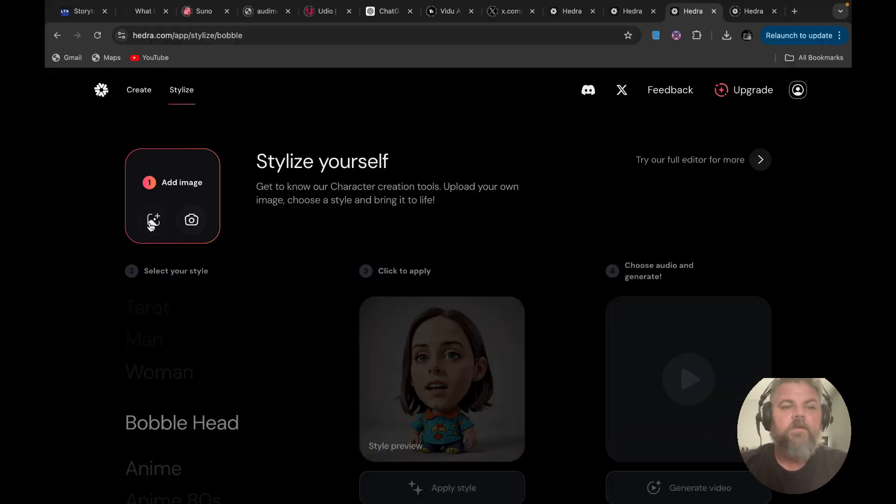
left_click(152, 223)
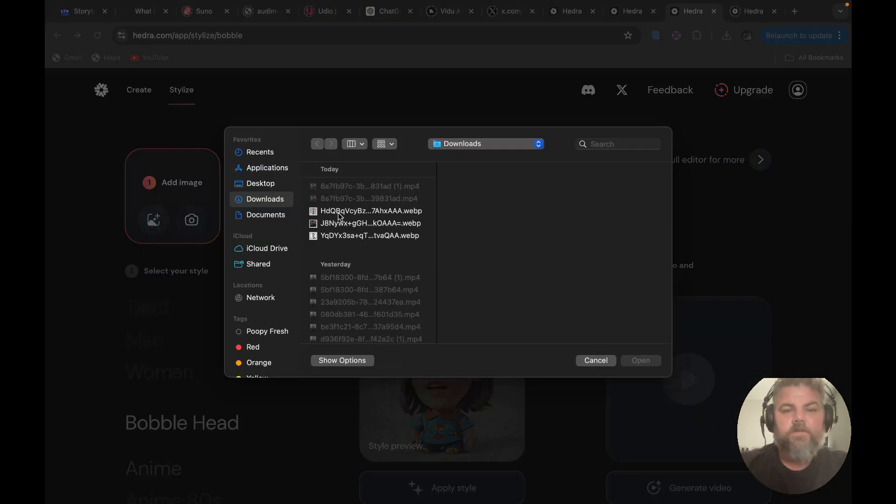
left_click(372, 224)
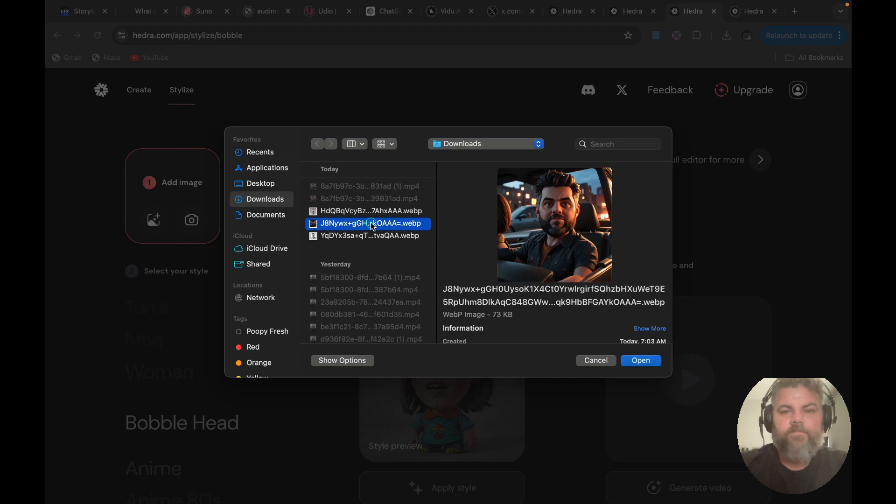
left_click(641, 361)
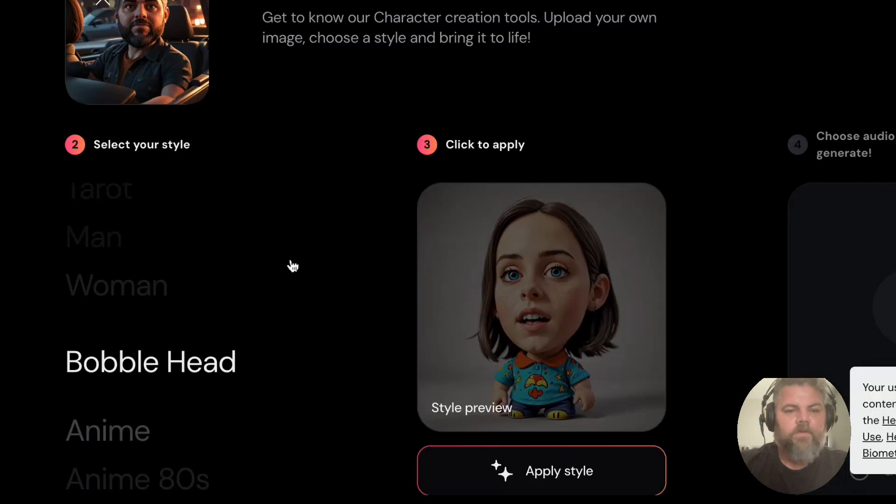
- Browse the available styles and examine the preview for each one
scroll(276, 350, "up", 2)
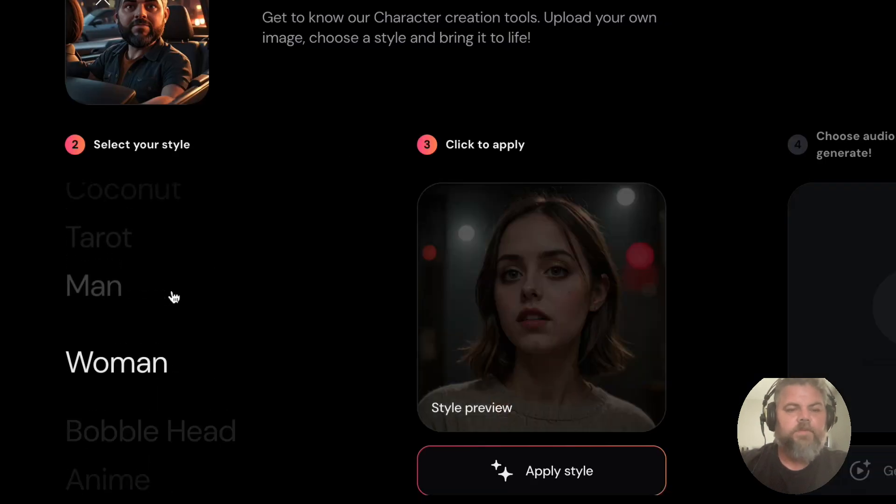
scroll(173, 298, "up", 1)
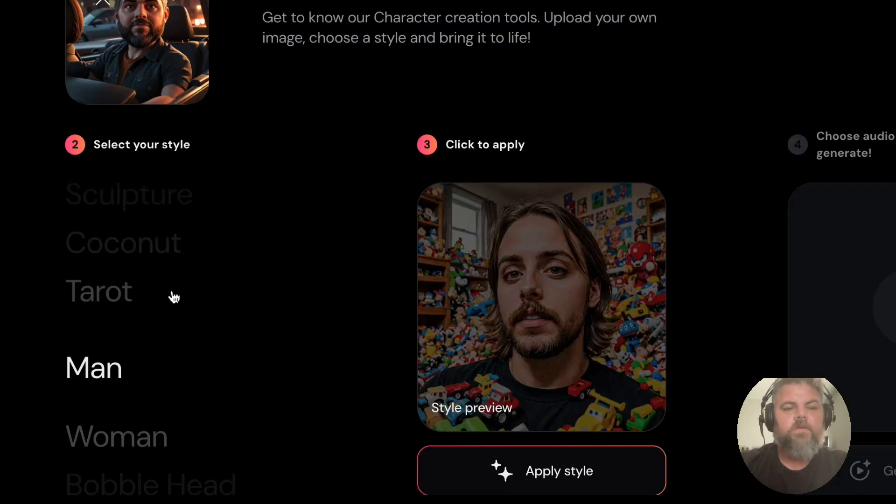
scroll(157, 344, "down", 1)
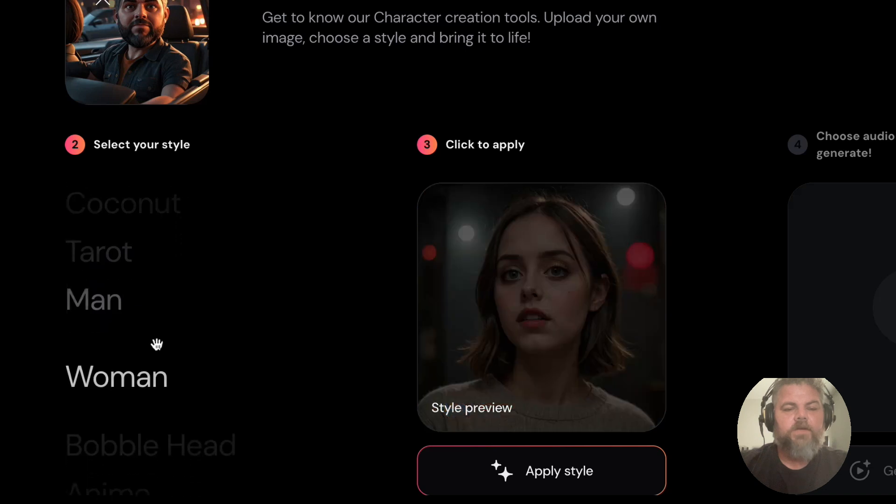
scroll(157, 344, "down", 2)
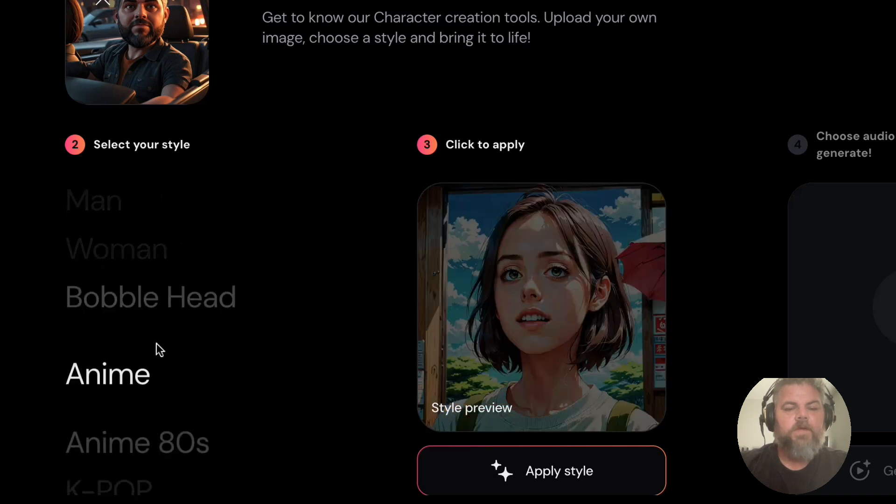
scroll(157, 345, "down", 2)
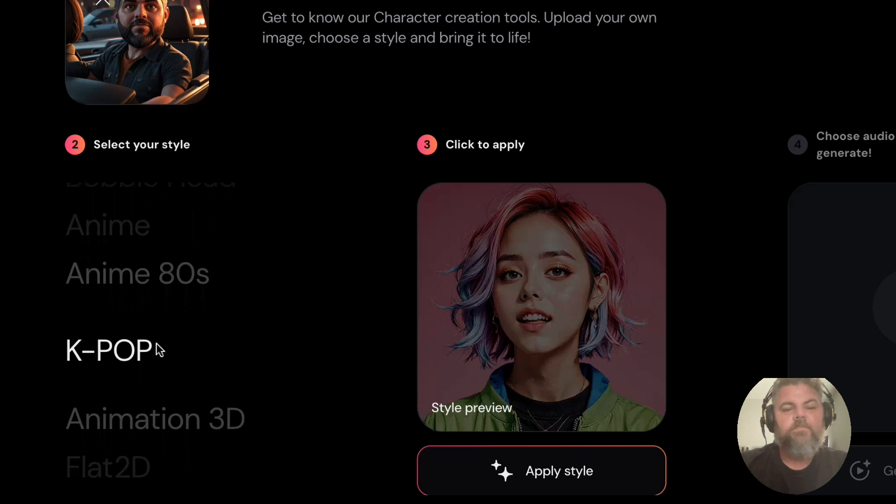
scroll(157, 347, "down", 1)
scroll(157, 347, "down", 2)
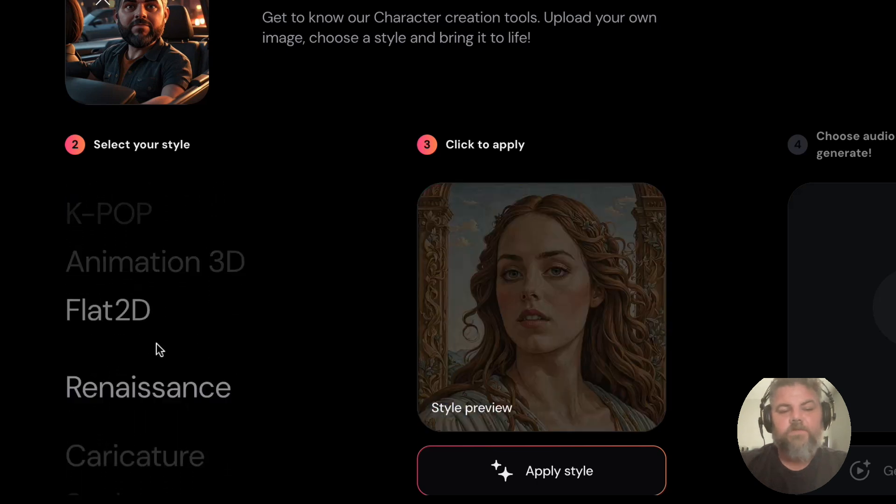
scroll(156, 345, "down", 2)
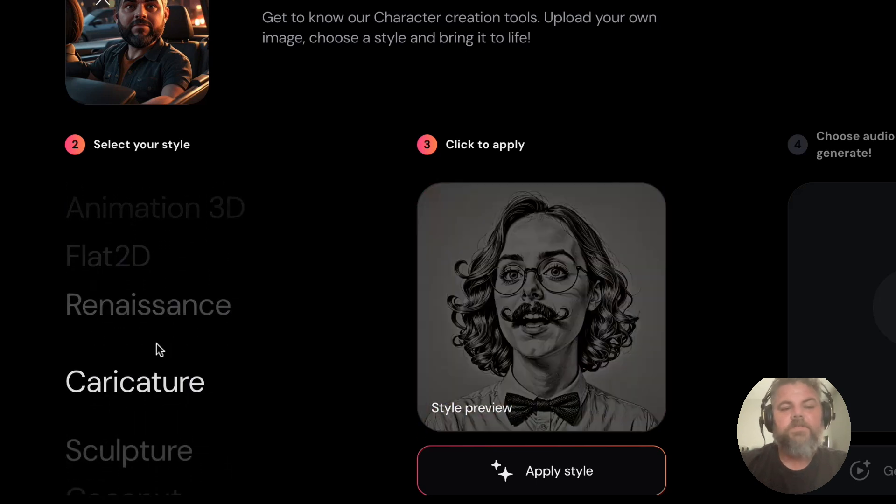
scroll(156, 345, "down", 1)
scroll(156, 346, "down", 1)
scroll(156, 345, "down", 1)
scroll(156, 345, "up", 9)
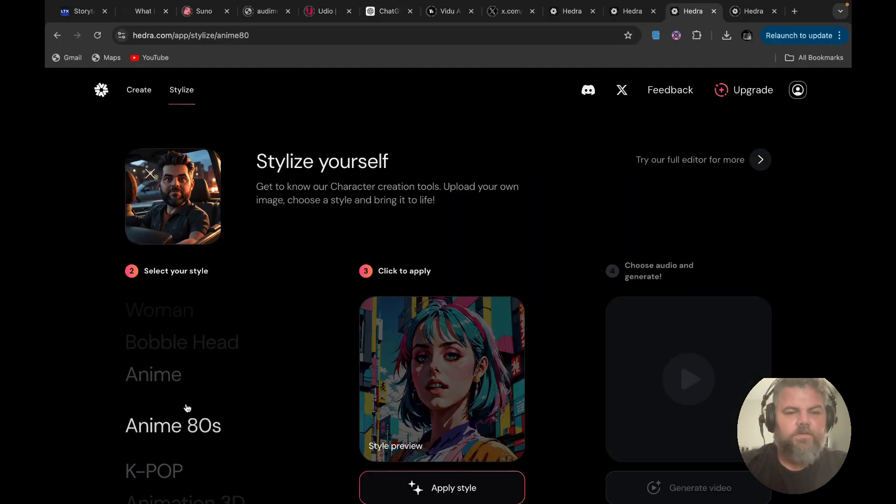
scroll(187, 407, "up", 2)
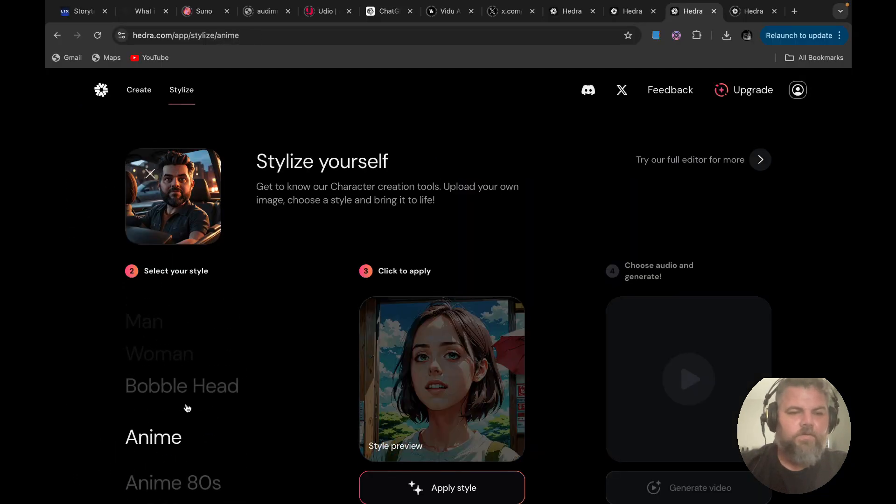
- Apply the Bobble Head style to the uploaded picture and download the stylized image
left_click(189, 424)
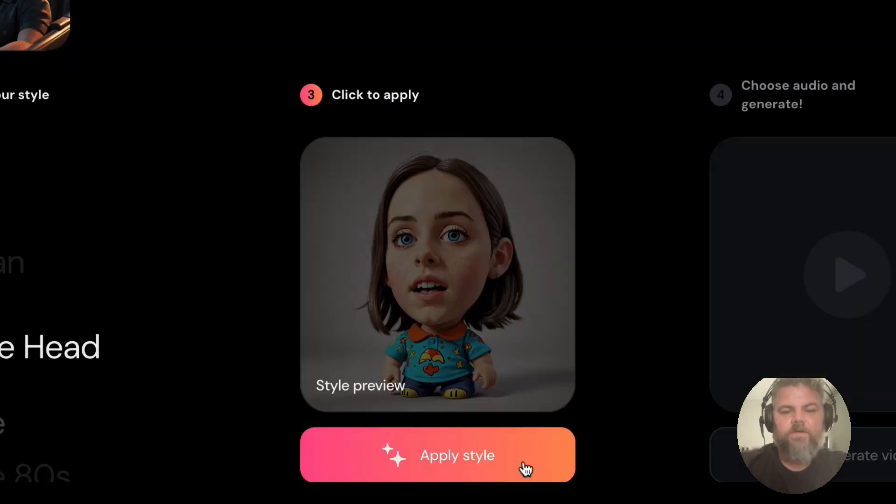
left_click(524, 470)
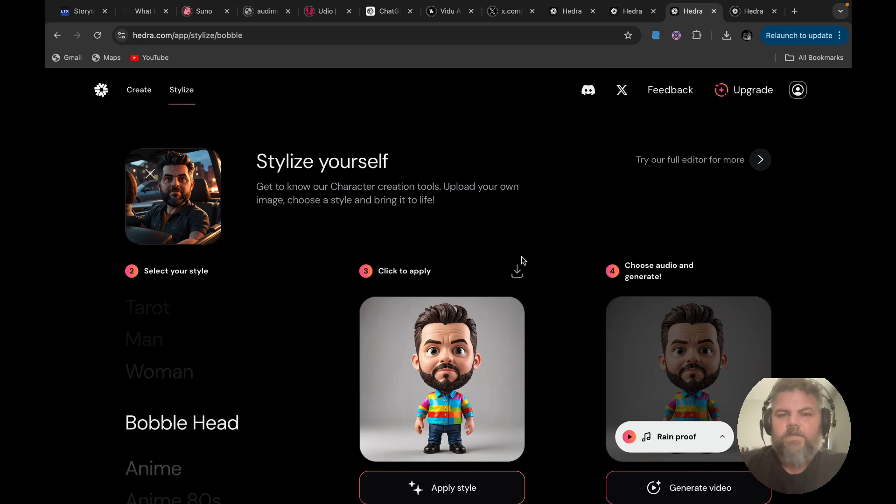
left_click(516, 271)
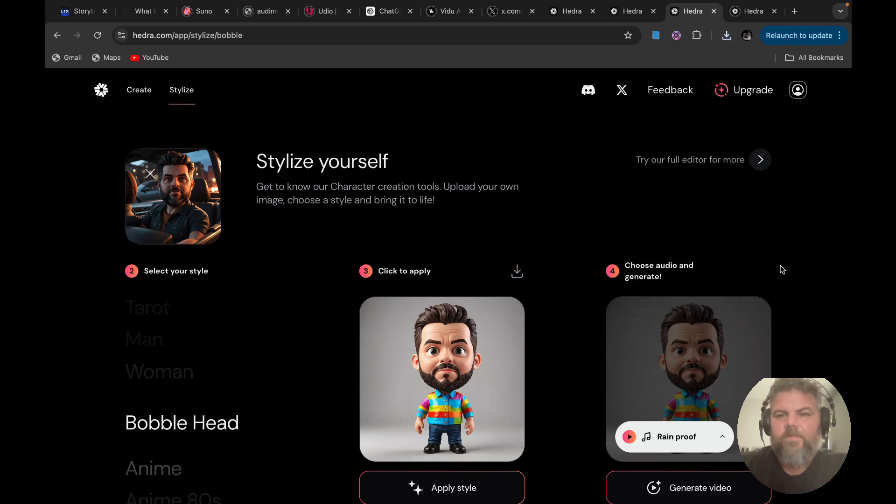
- Go to the full editor, dismiss its Stylize dialog and upload the downloaded bobble-head image ending in "(1).webp" as the character
scroll(822, 325, "down", 2)
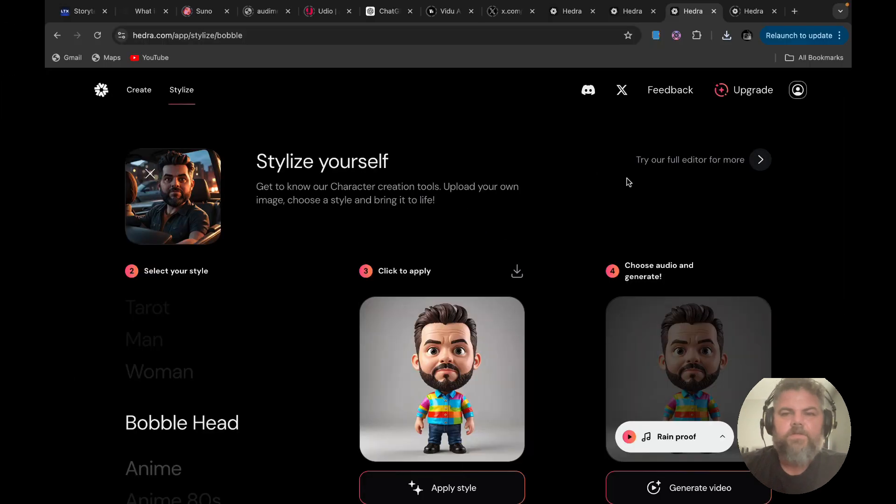
left_click(703, 165)
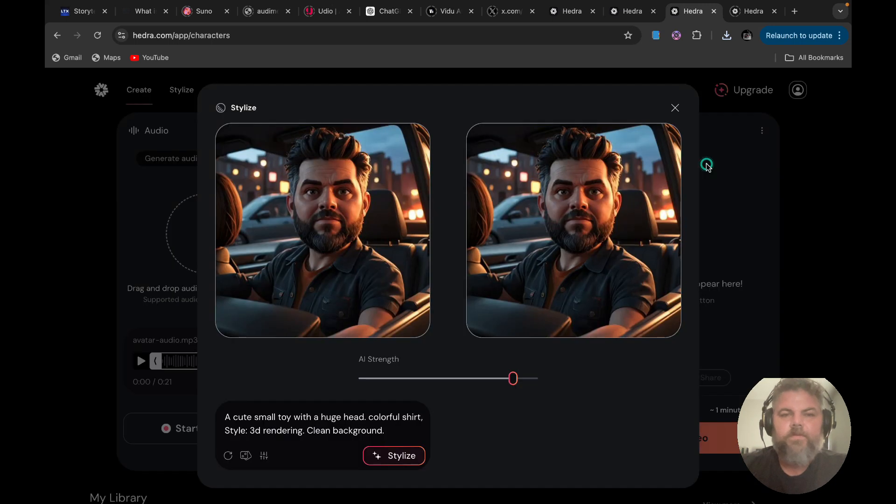
left_click(673, 109)
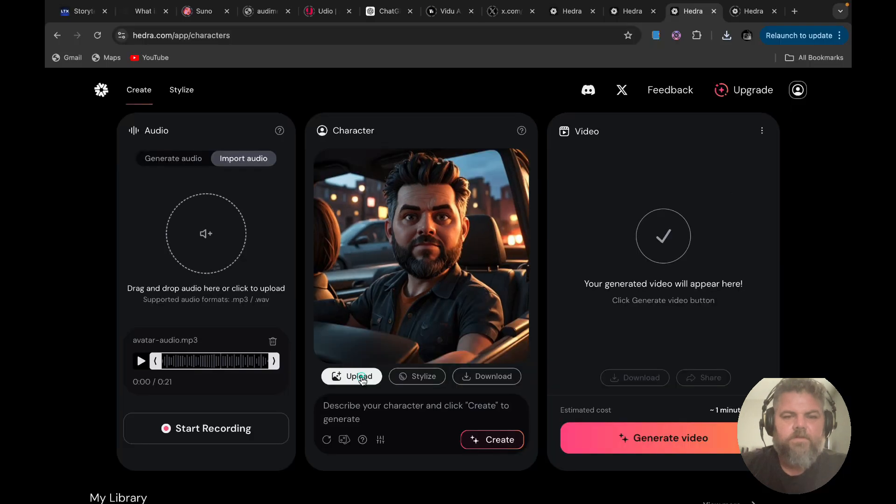
left_click(328, 426)
left_click(378, 211)
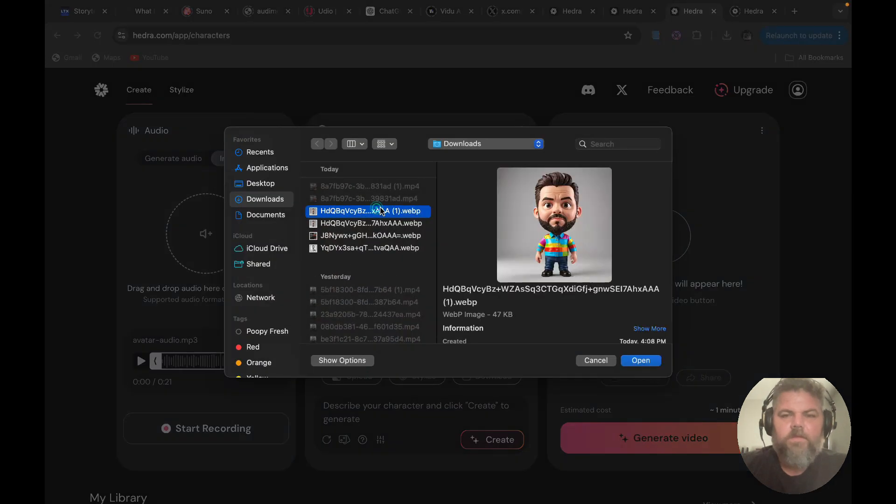
left_click(641, 361)
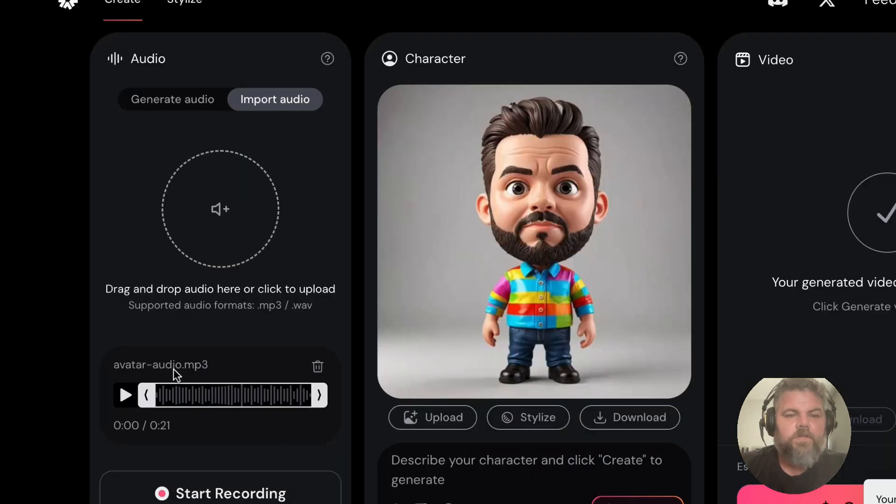
- Remove avatar-audio.mp3 and enter "Hello World" as the dialogue for generated audio
left_click(318, 367)
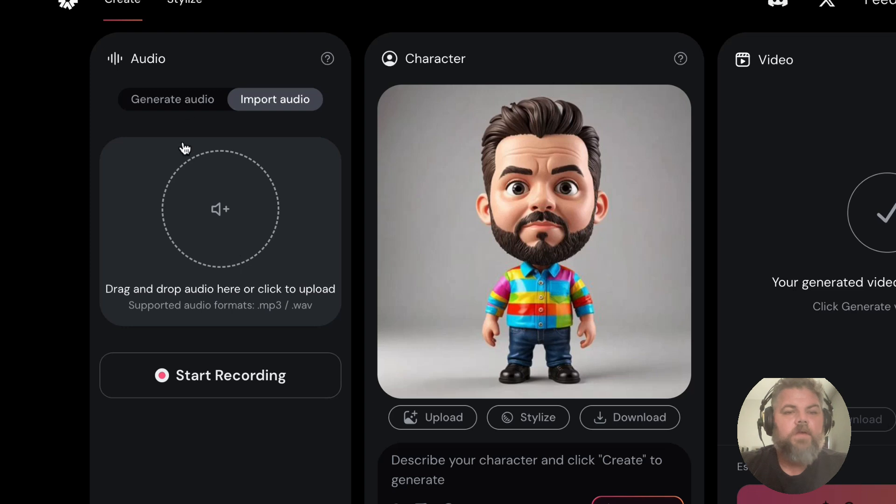
left_click(186, 99)
left_click(198, 180)
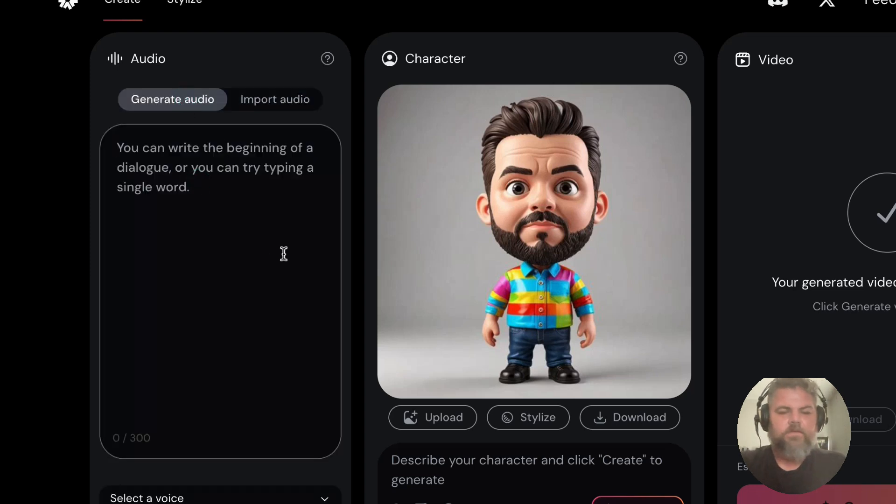
type("Hell")
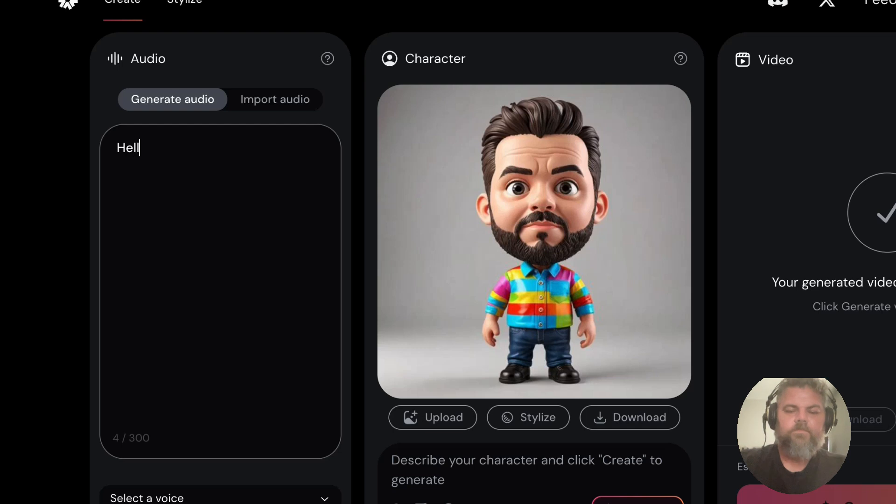
type("o W")
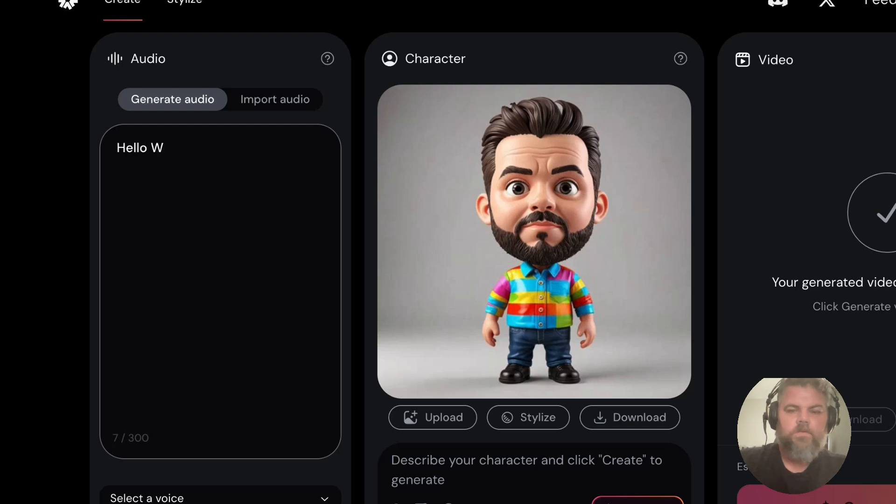
type("orls")
key("BackSpace")
type("d")
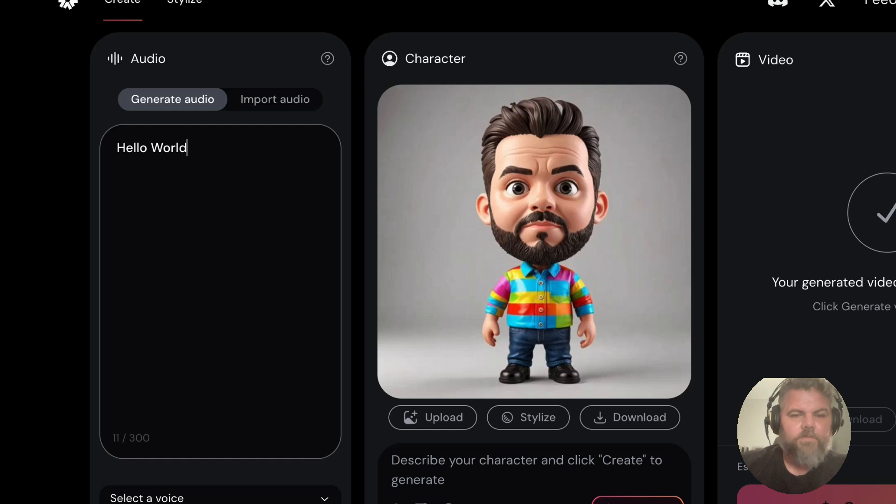
- Choose the British male voice George for the dialogue and play its preview
left_click(321, 496)
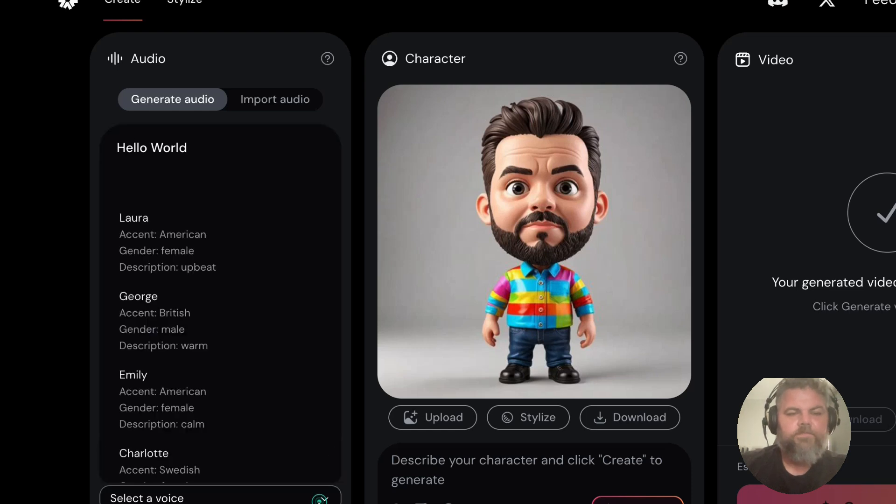
left_click(159, 320)
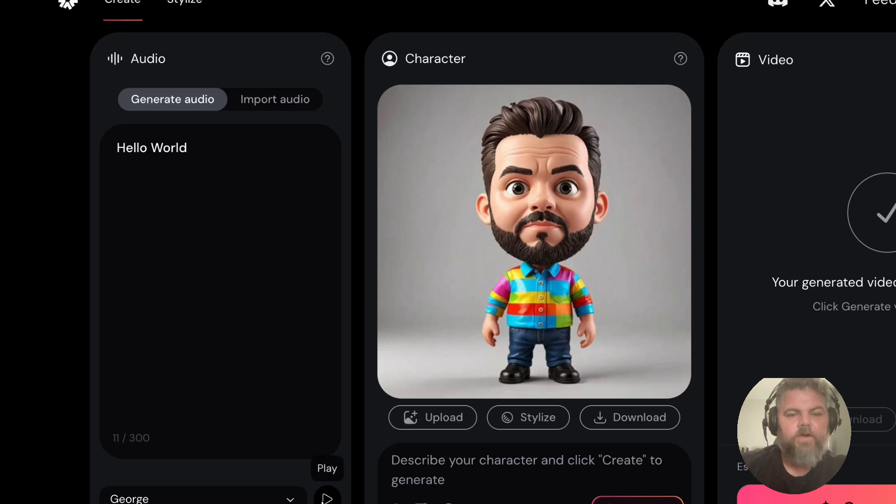
left_click(325, 499)
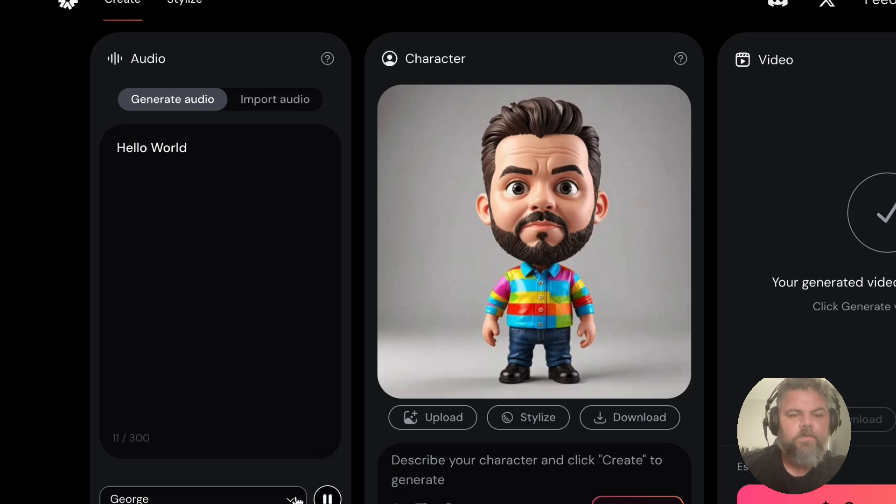
- Change the voice to Will, the friendly American male, and play its preview
left_click(295, 499)
scroll(189, 376, "down", 8)
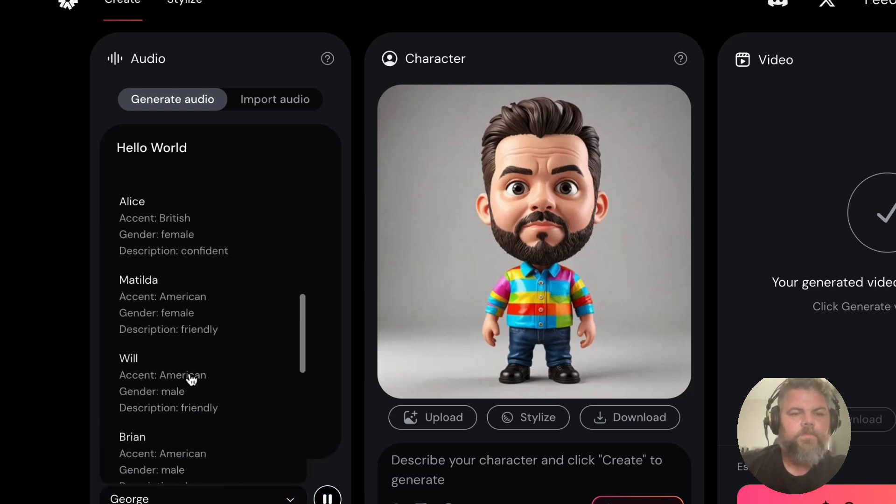
left_click(152, 340)
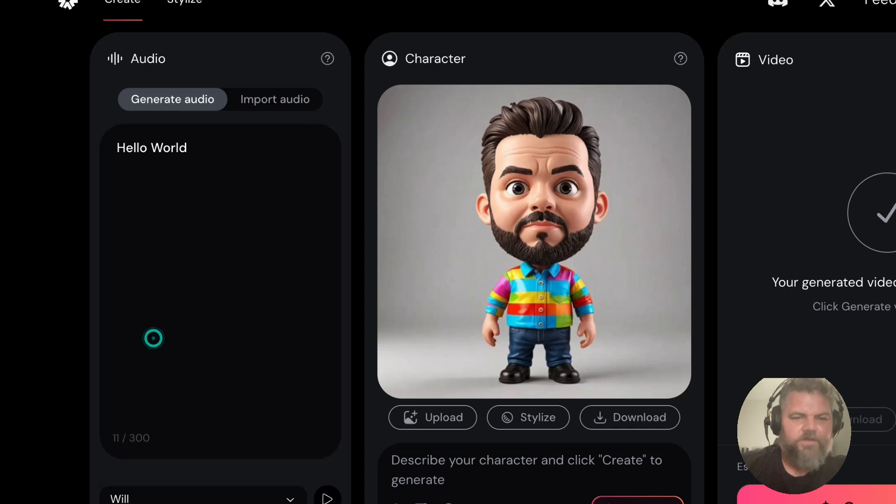
left_click(328, 498)
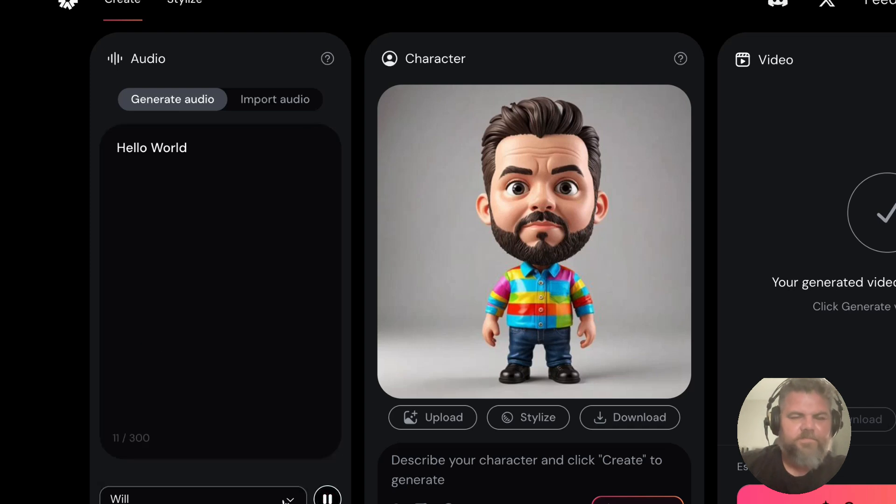
- Select the friendly American male voice Will again and replay its preview
left_click(287, 499)
scroll(210, 476, "down", 6)
scroll(213, 476, "down", 1)
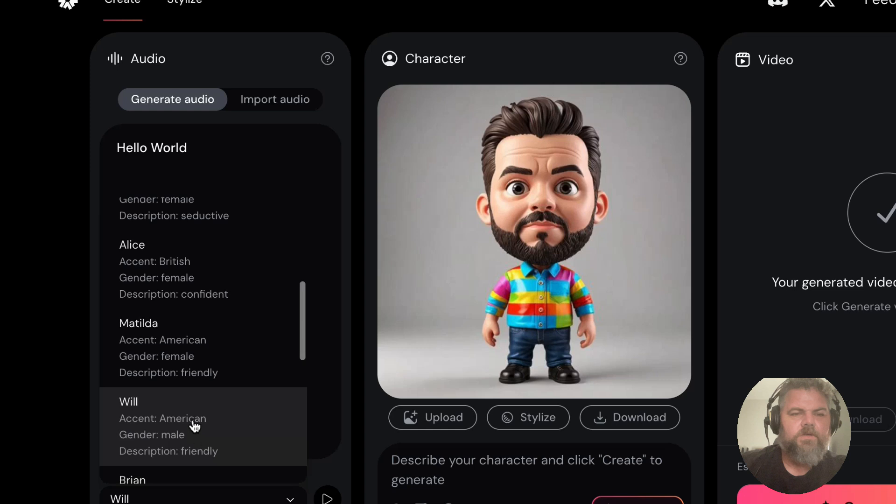
left_click(159, 419)
left_click(328, 499)
- Change the dialogue voice to the male voice Dr. Von Fusion and play its preview
left_click(273, 499)
scroll(176, 396, "down", 3)
scroll(175, 395, "down", 9)
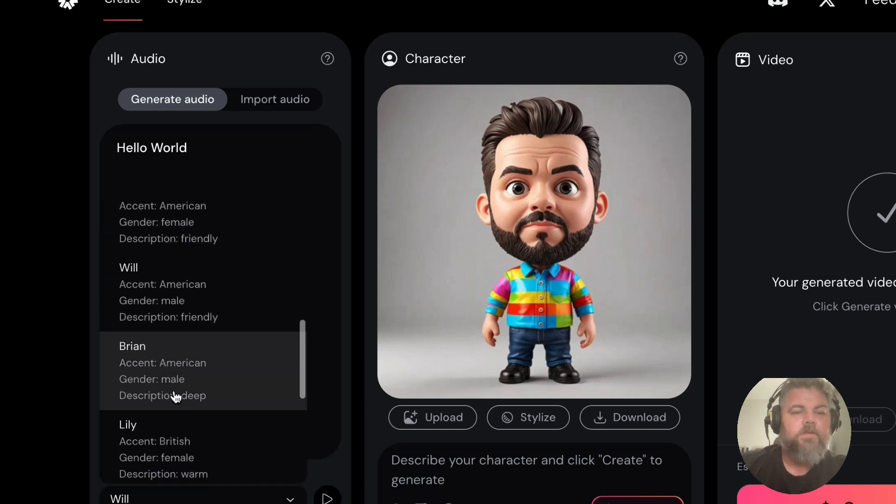
scroll(175, 396, "down", 3)
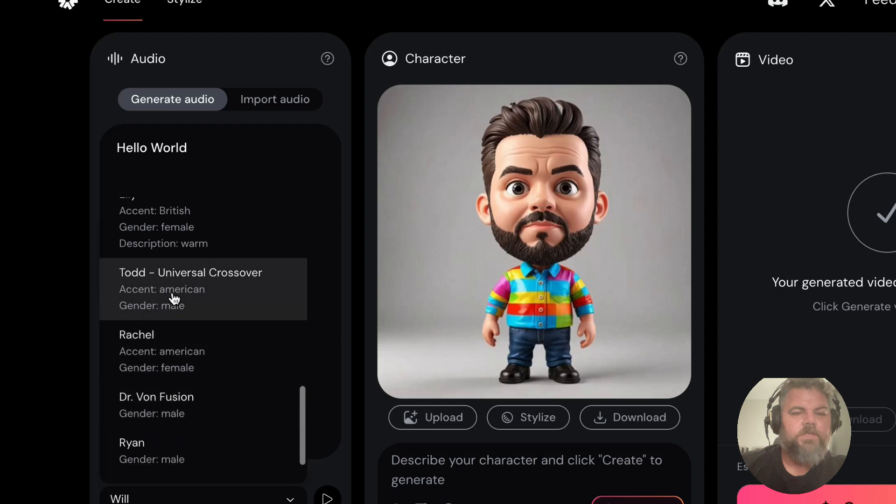
scroll(169, 394, "down", 1)
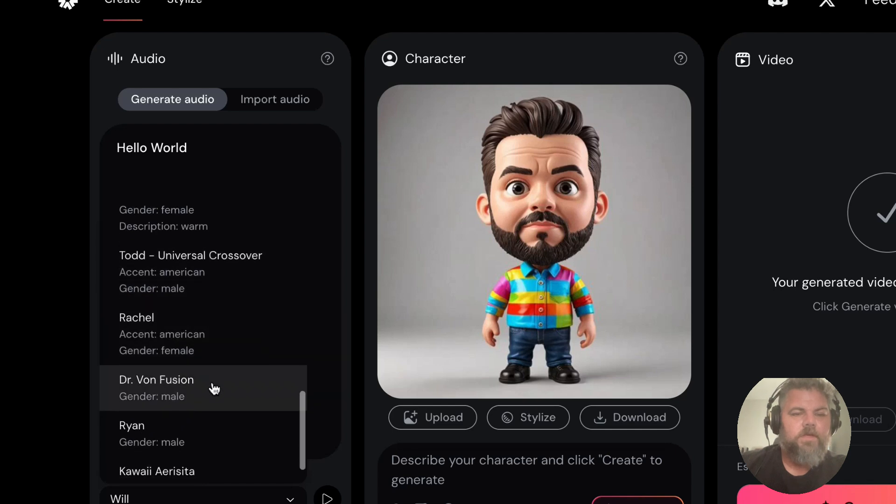
left_click(170, 379)
left_click(326, 498)
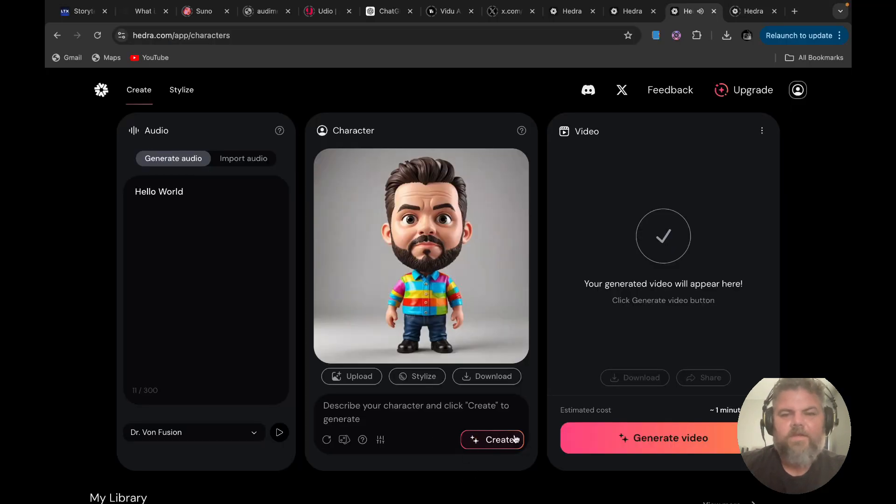
- Generate the bobble-head video with the "Hello World" dialogue and play the result
left_click(501, 441)
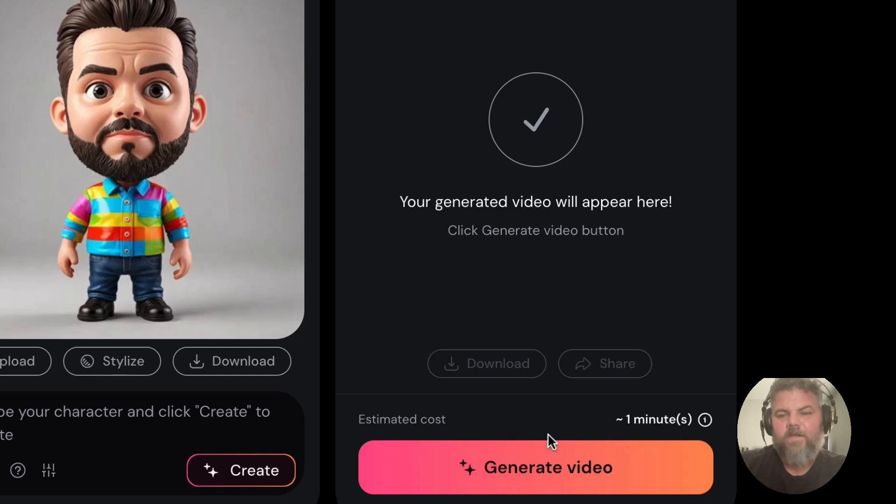
mouse_move(705, 422)
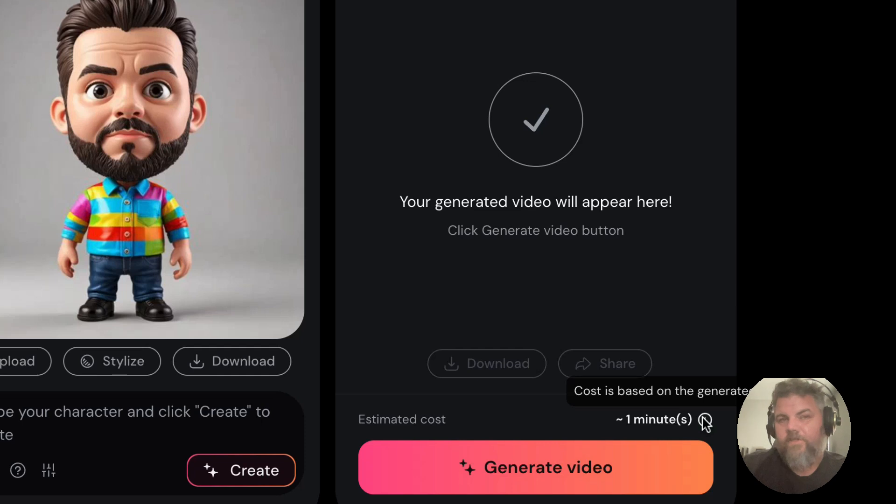
left_click(570, 472)
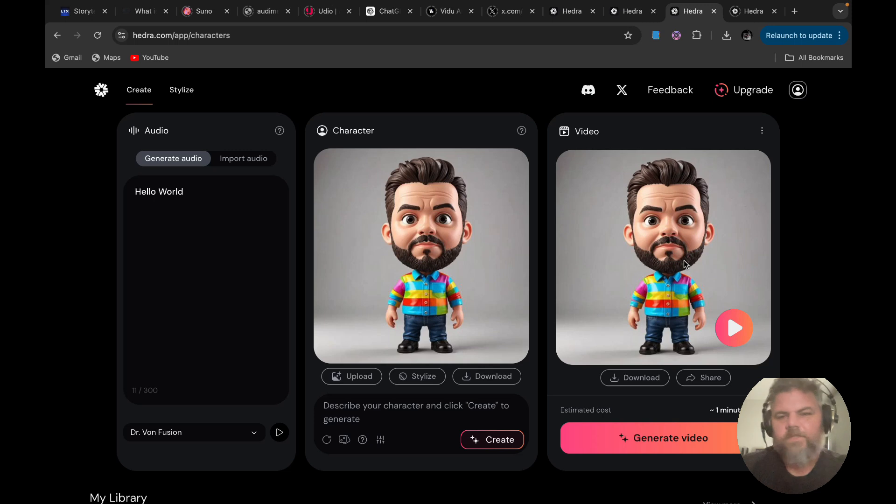
left_click(733, 336)
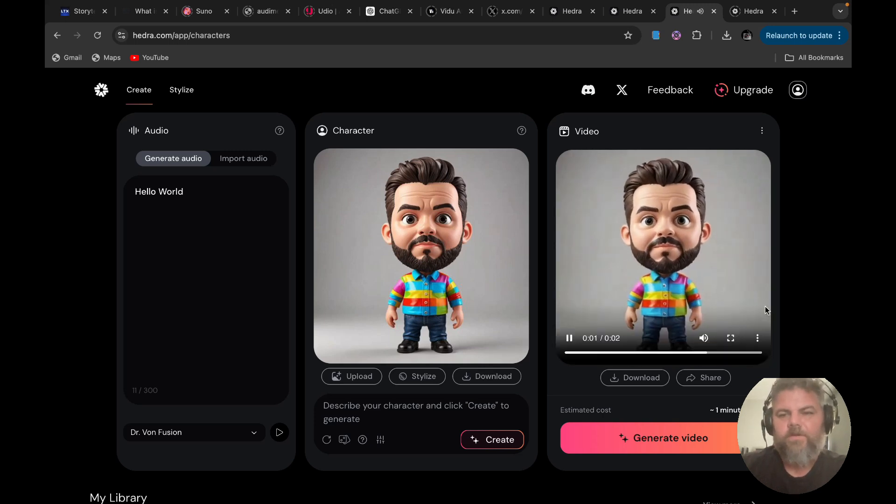
left_click(722, 327)
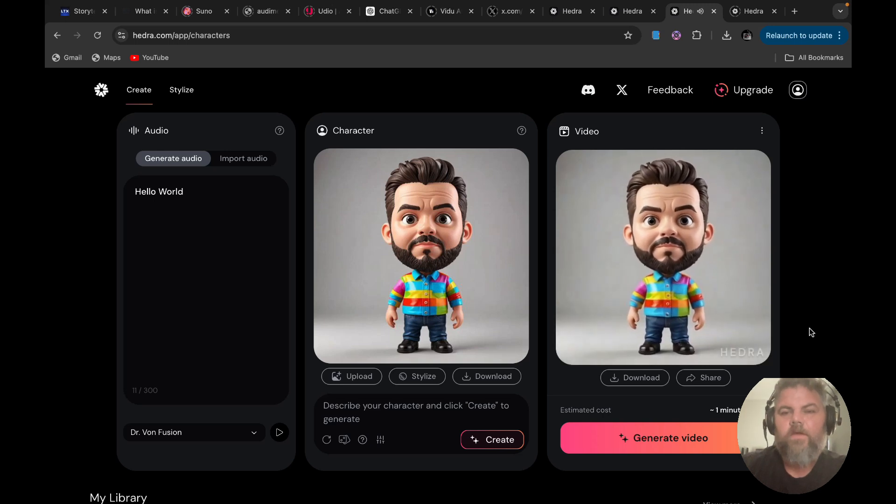
- Clear the "Hello World" dialogue text completely
left_click(203, 190)
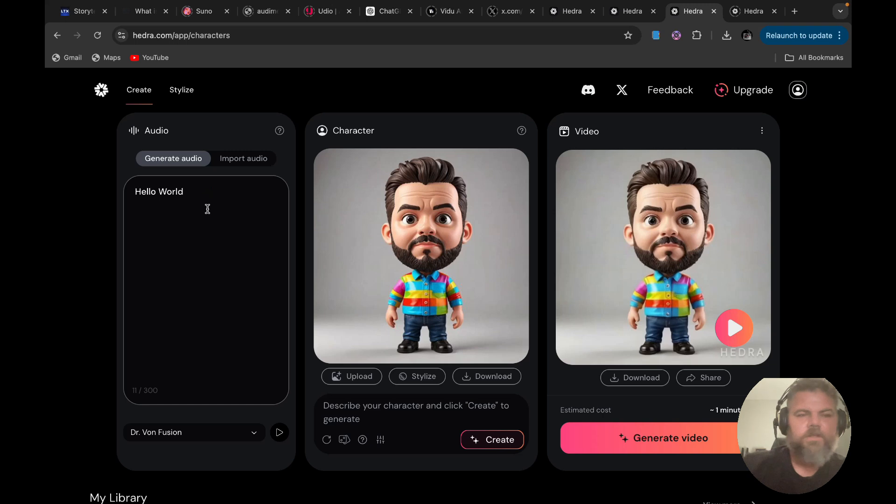
key("BackSpace")
key("BackSpace")
key("BackSpace")
key("BackSpace")
key("BackSpace")
key("BackSpace")
key("BackSpace")
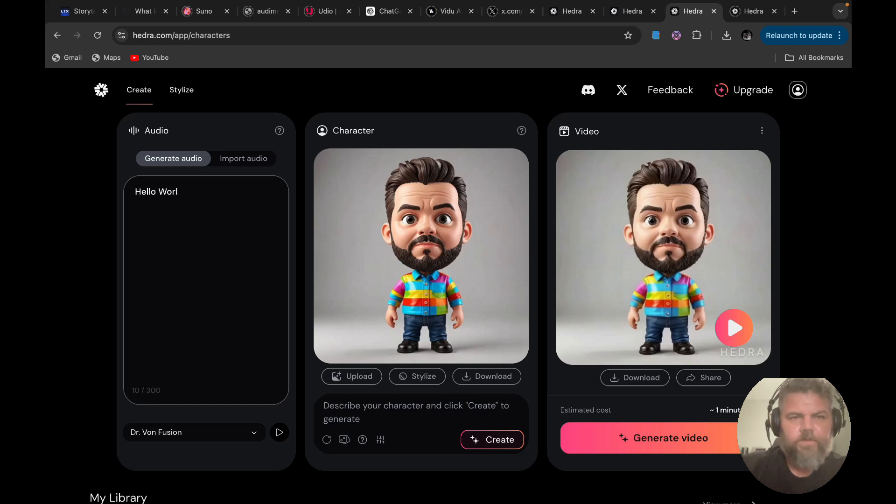
key("BackSpace")
key("BackSpace")
key("BackSpace")
key("BackSpace")
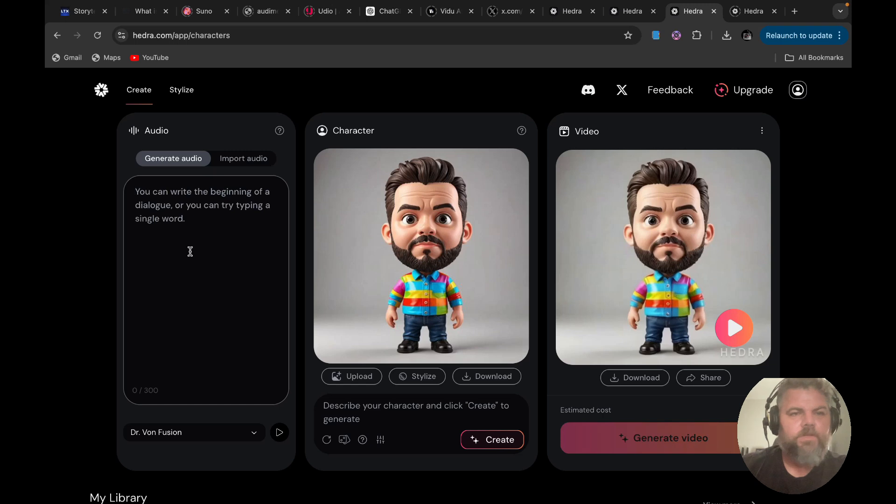
- Record a voice clip of about 5 seconds as the imported audio and play the avatar video generated from it
left_click(236, 158)
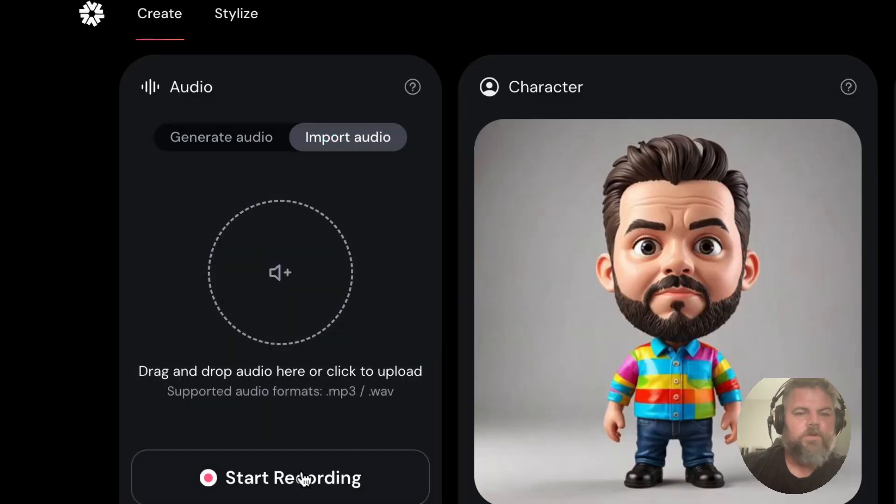
left_click(302, 473)
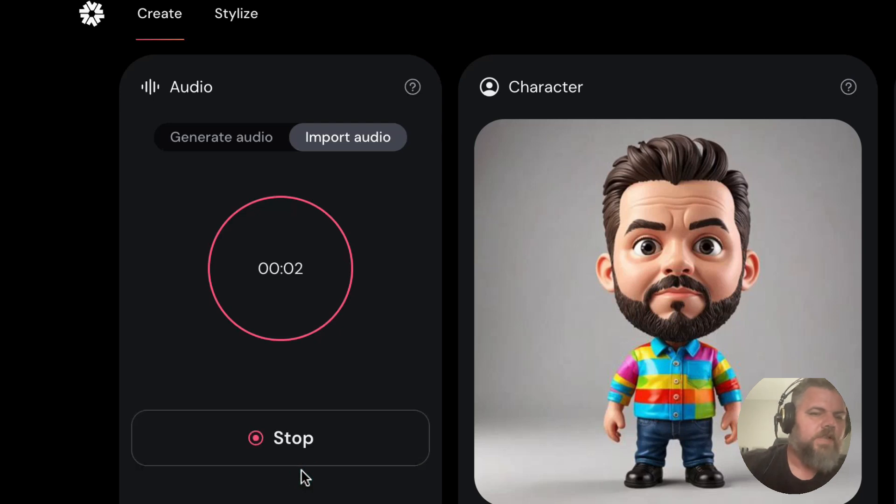
left_click(286, 449)
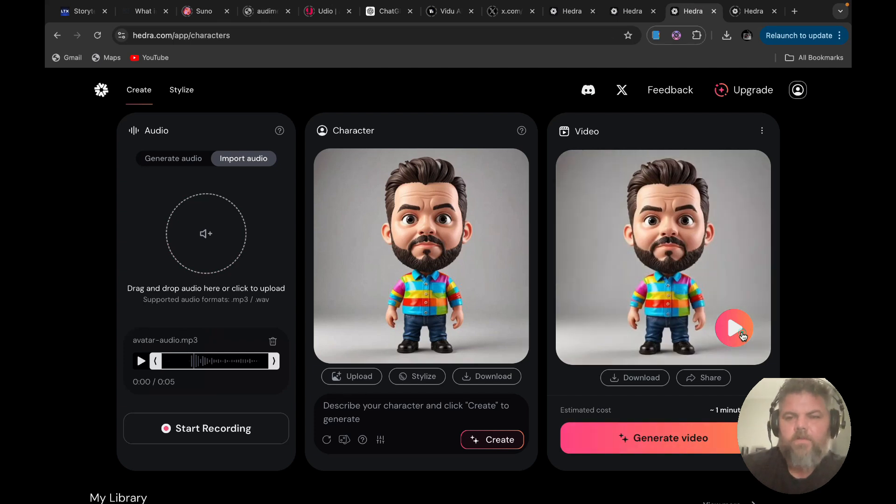
left_click(740, 332)
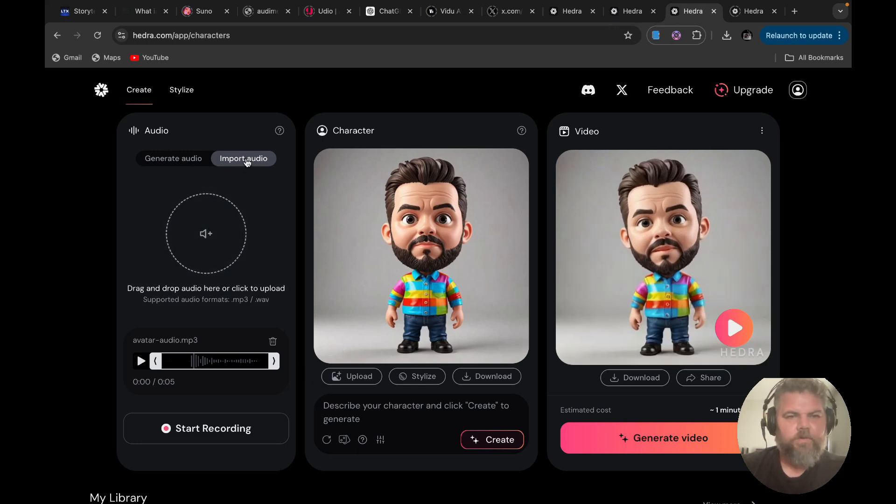
- Import "The Other Side of the Door ext v1 (1).mp3" from the Downloads folder as the audio
left_click(204, 242)
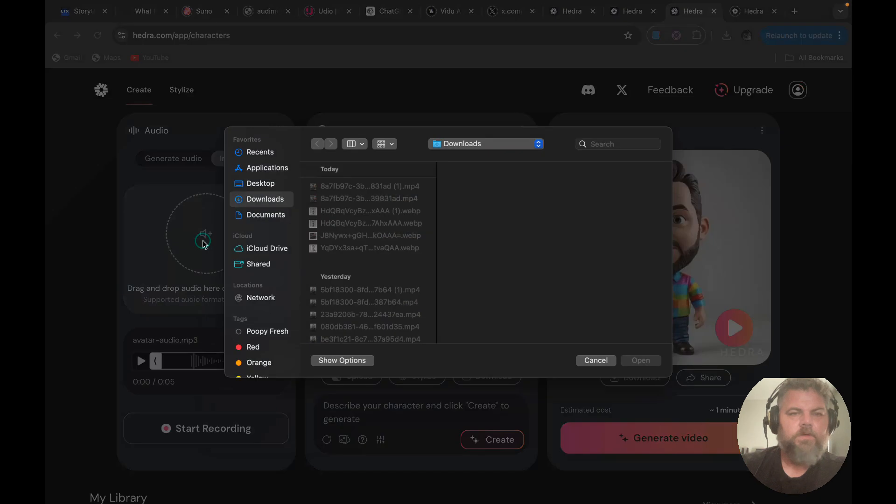
scroll(355, 256, "down", 5)
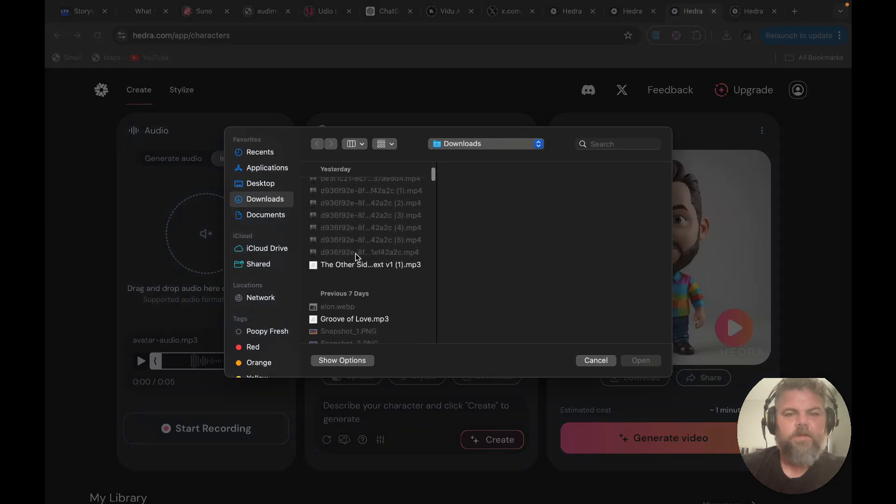
left_click(377, 258)
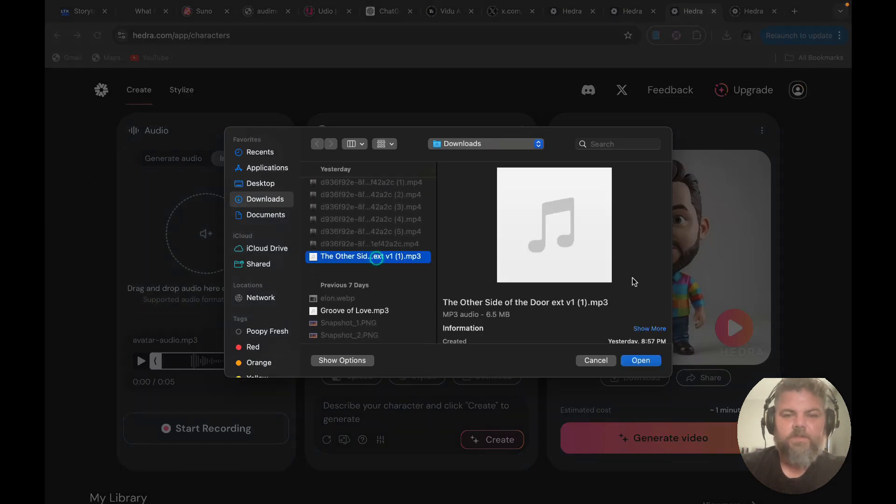
left_click(641, 360)
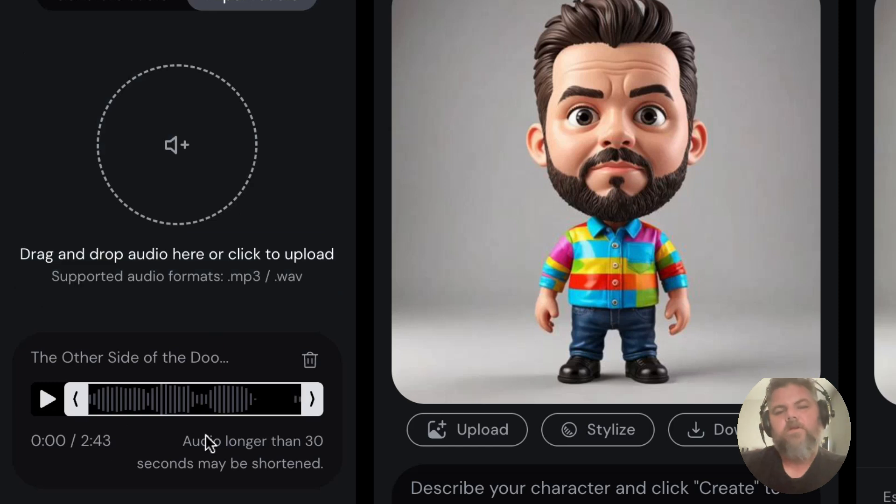
- Trim the imported song to its first 30 seconds and generate the bobble-head video from it
left_click_drag(303, 406, 136, 387)
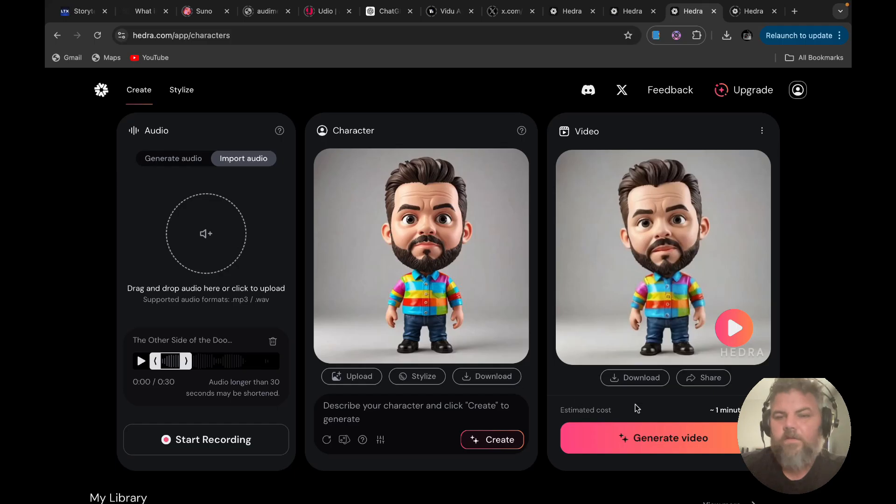
left_click(666, 441)
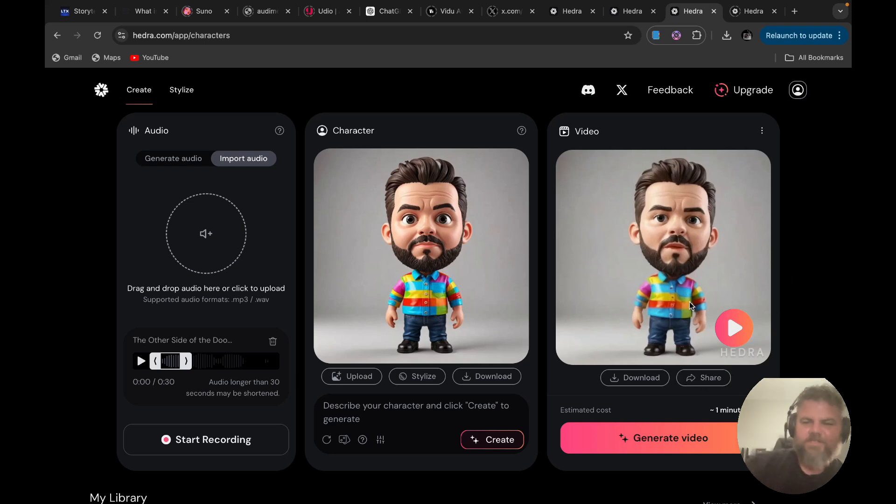
- Expand My Library and play the space cowboy video and one of the old man videos
scroll(556, 370, "down", 6)
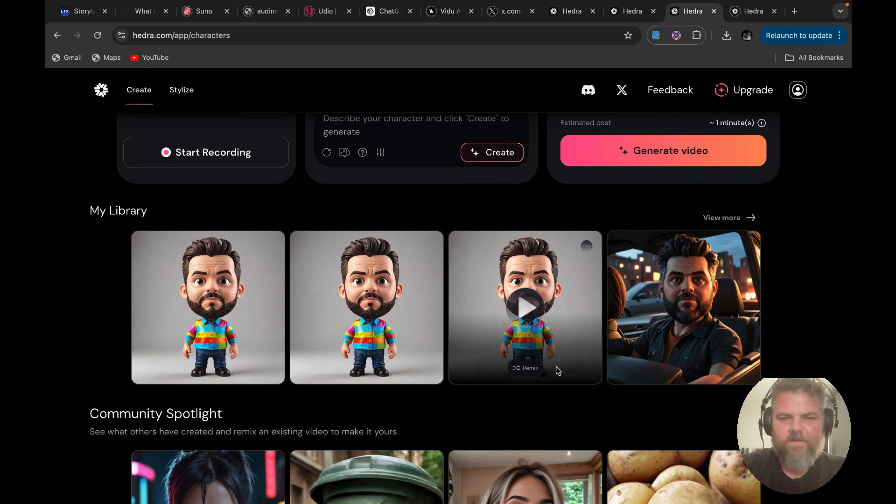
left_click(728, 220)
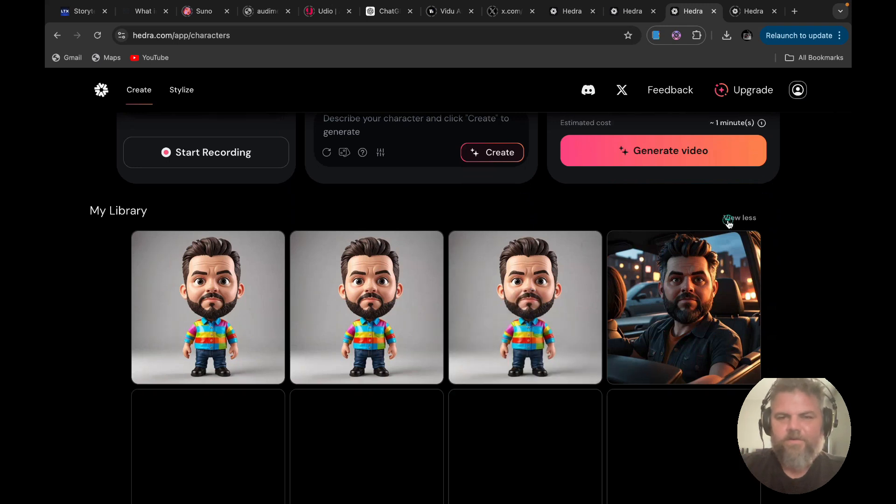
scroll(483, 397, "down", 5)
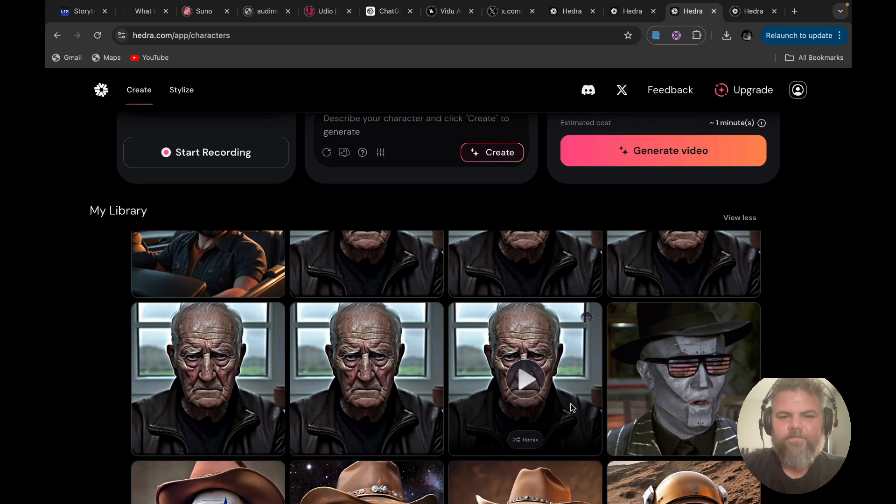
scroll(573, 408, "down", 4)
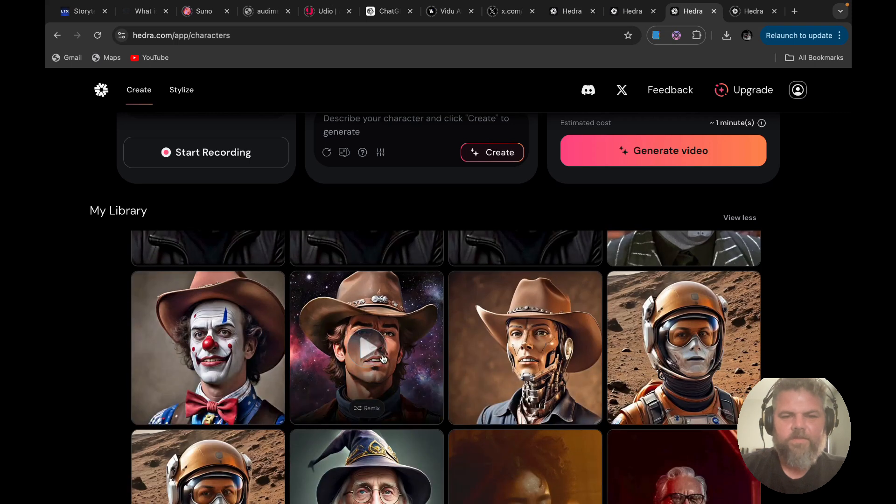
left_click(368, 354)
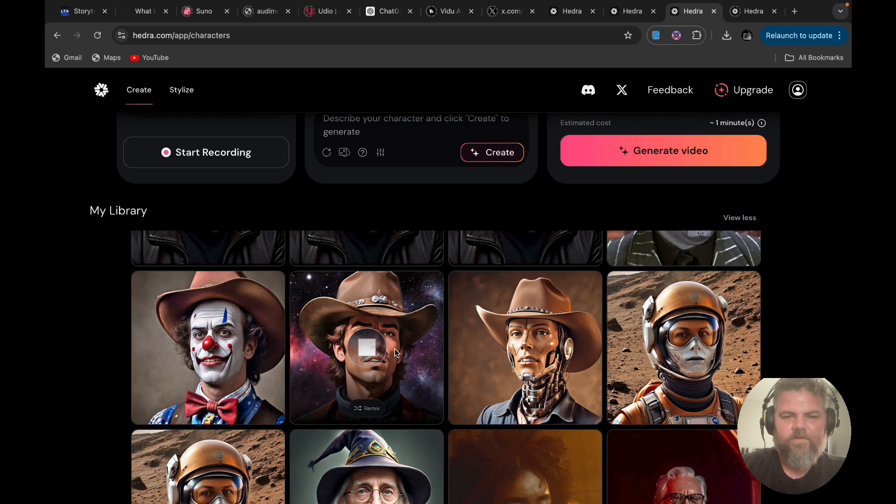
left_click(372, 344)
scroll(407, 354, "up", 3)
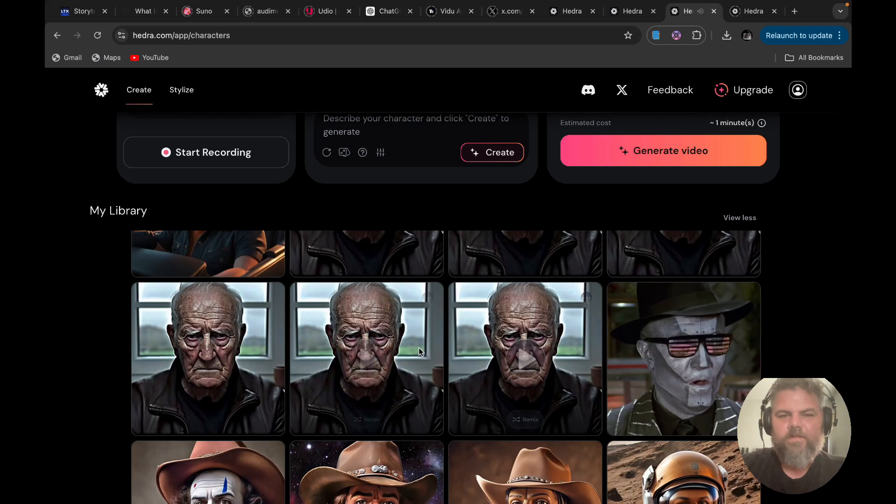
left_click(526, 359)
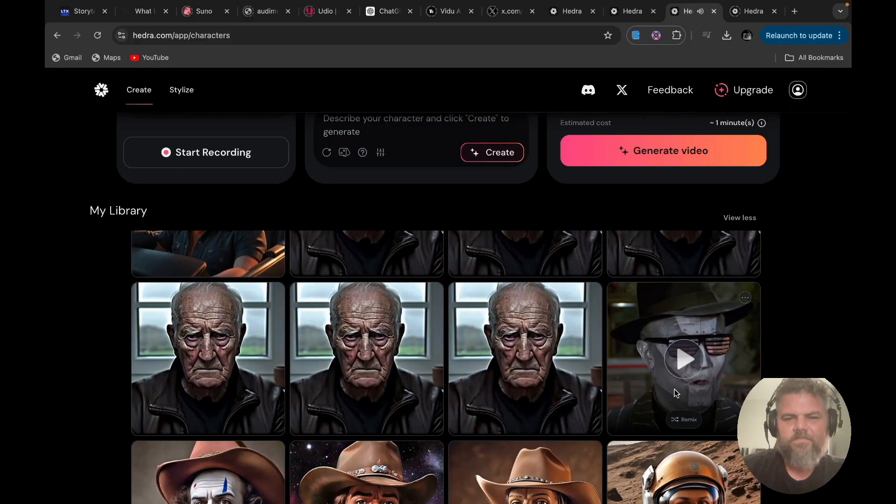
scroll(816, 345, "up", 5)
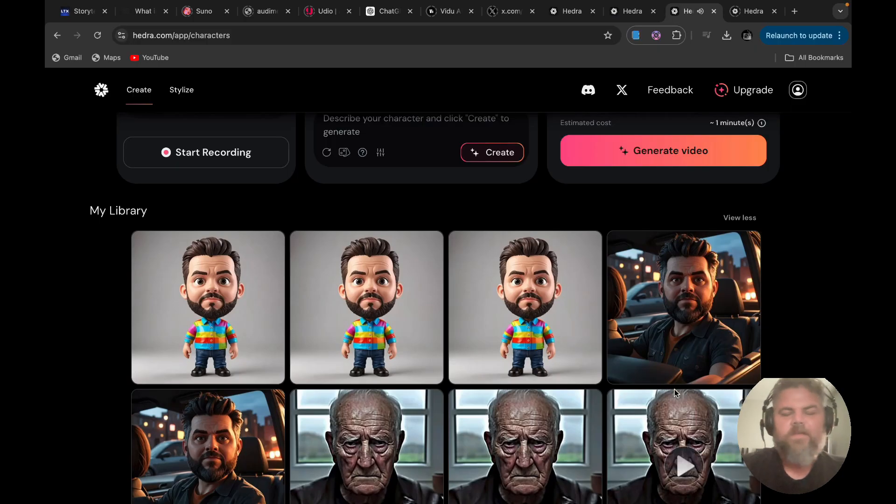
mouse_move(542, 326)
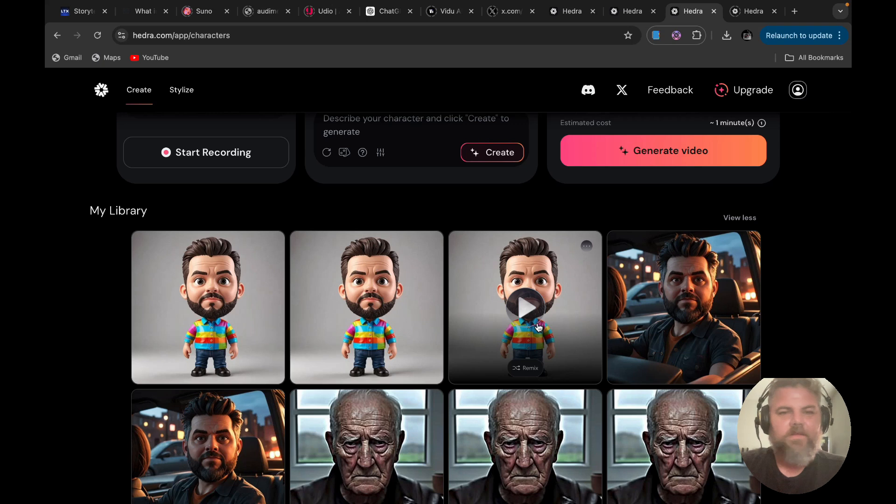
left_click(540, 283)
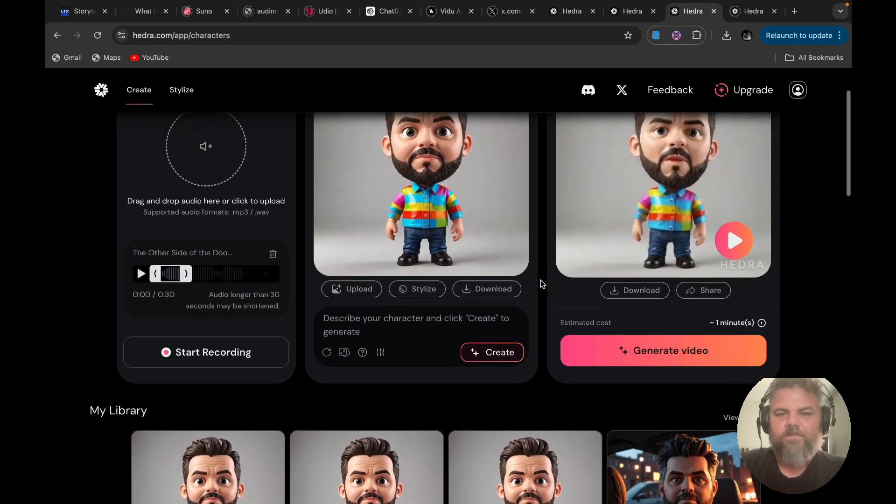
- Upload the WebP image of the bearded man sitting in a car from the Downloads folder as the character
scroll(541, 284, "up", 2)
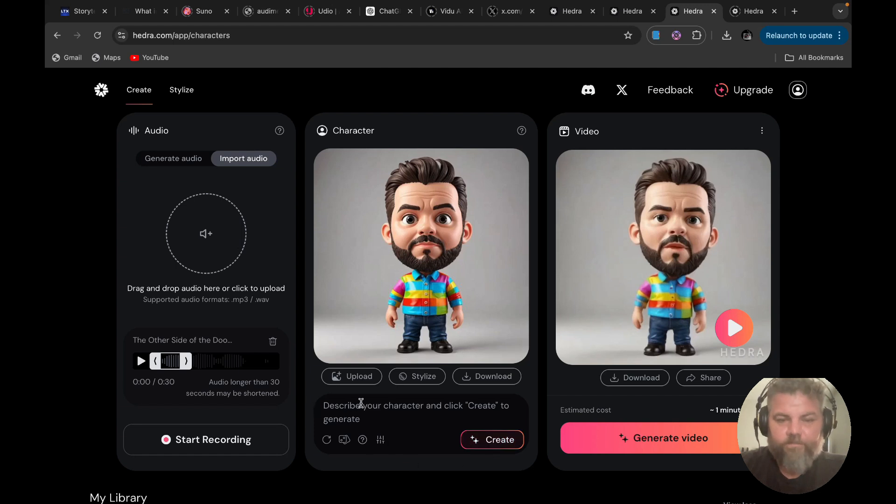
left_click(357, 376)
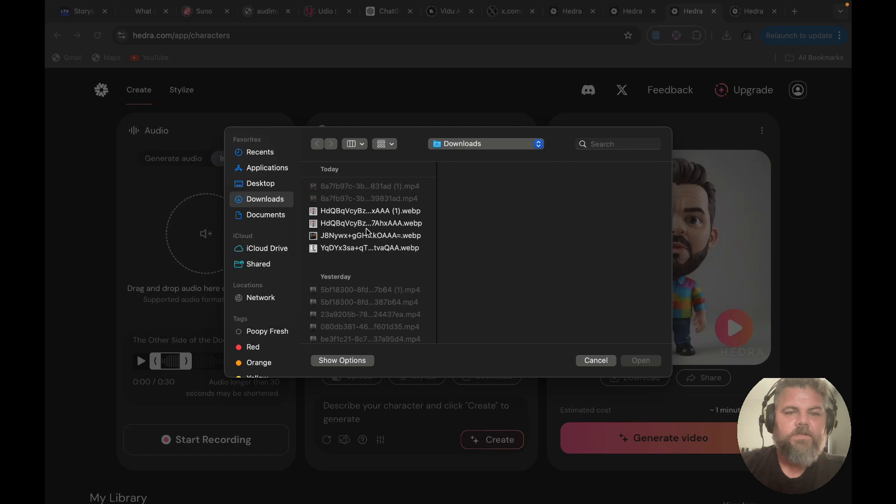
left_click(367, 235)
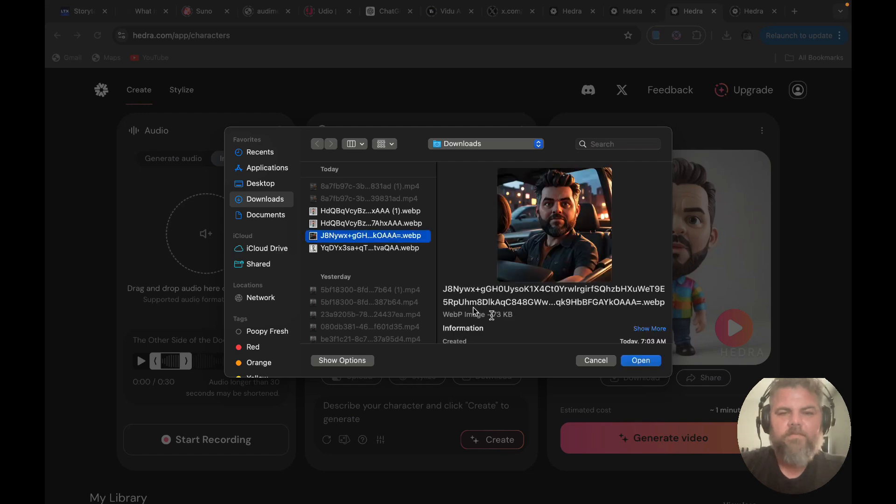
left_click(363, 250)
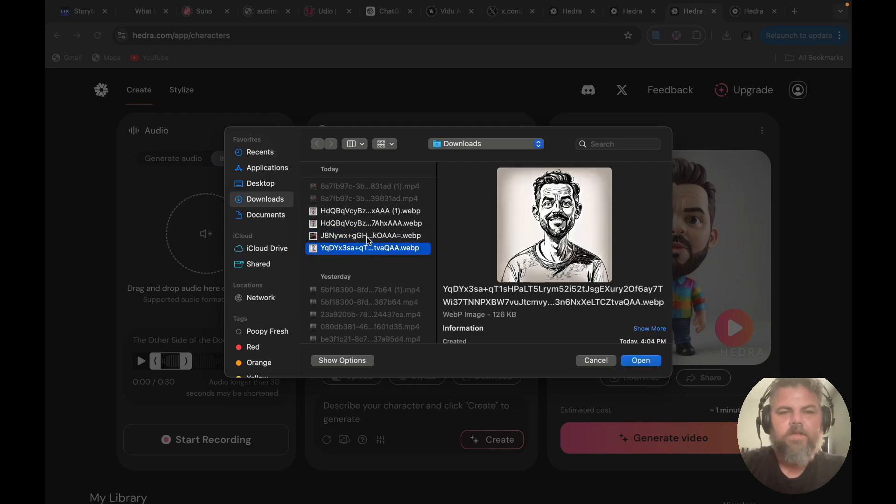
left_click(367, 238)
left_click(640, 360)
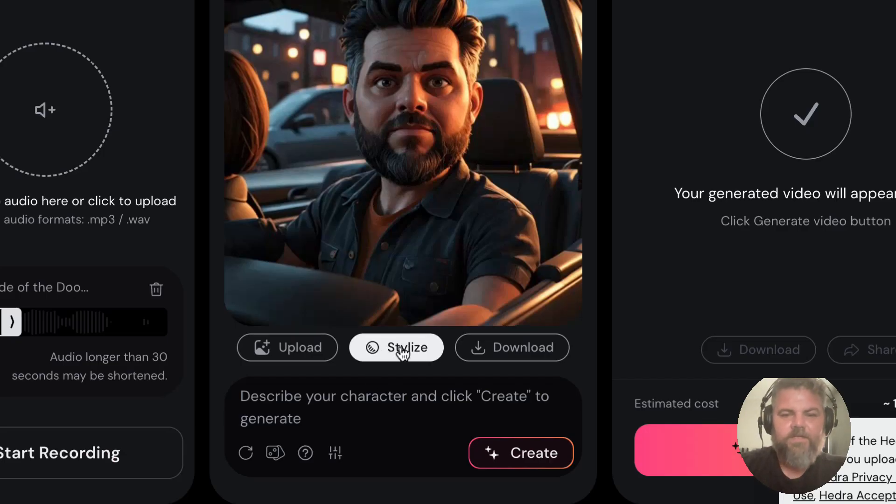
- Start stylizing the car character and replace the style prompt with "add sun glasses"
left_click(400, 349)
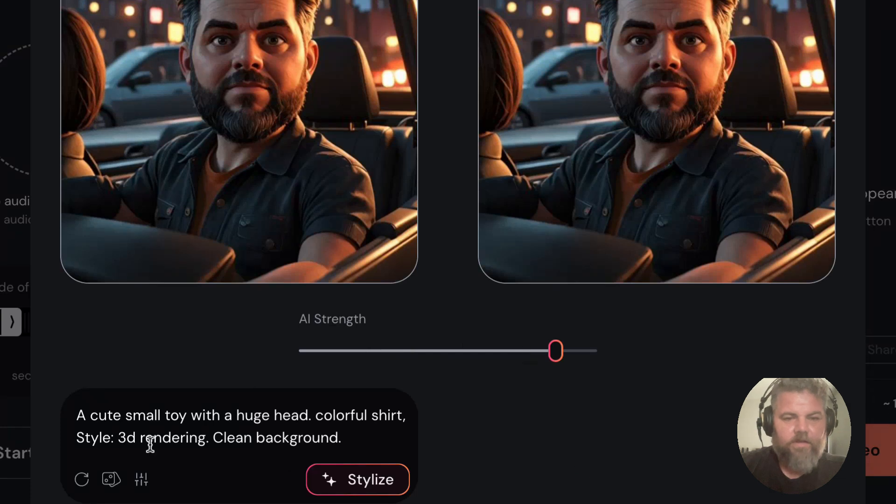
left_click_drag(366, 434, 74, 415)
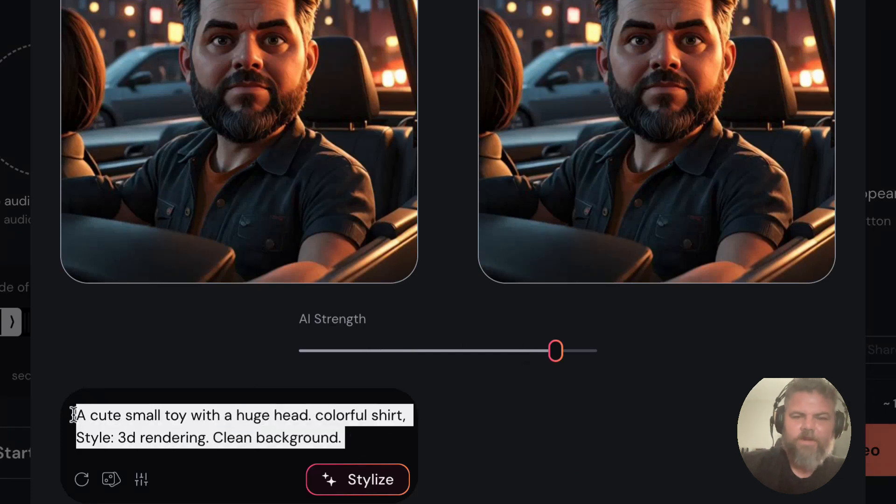
key("BackSpace")
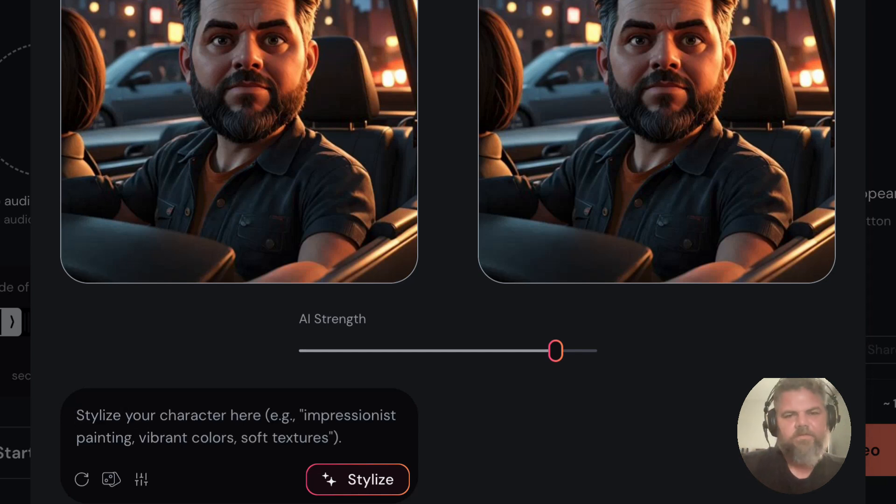
type("add sun glasses")
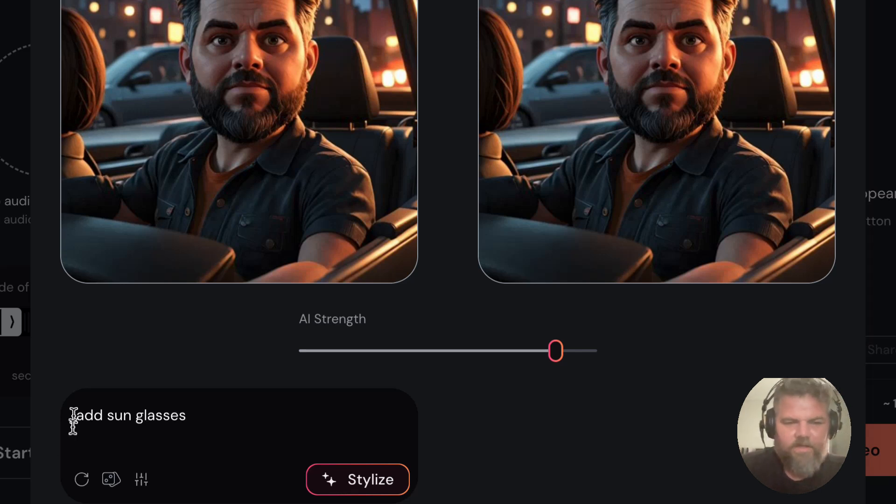
- Stylize the image with manual seed 317777 enabled and AI Strength at about half, and close without applying the changes
left_click(141, 481)
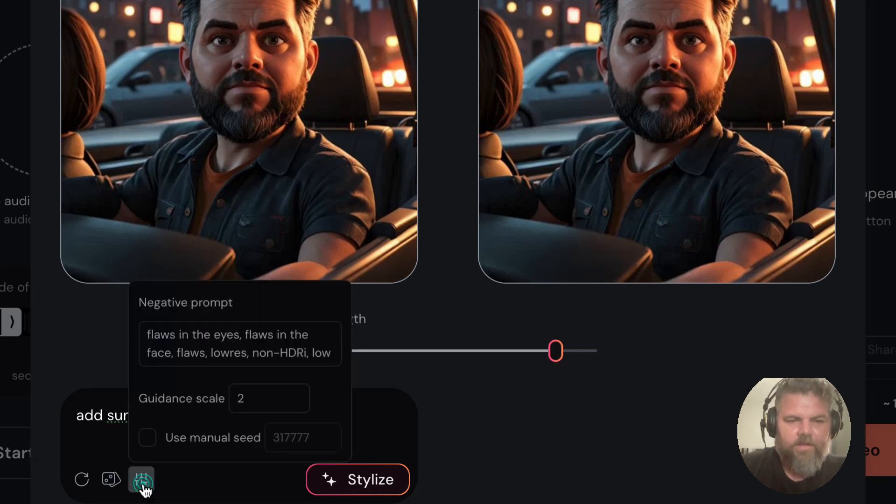
left_click(152, 441)
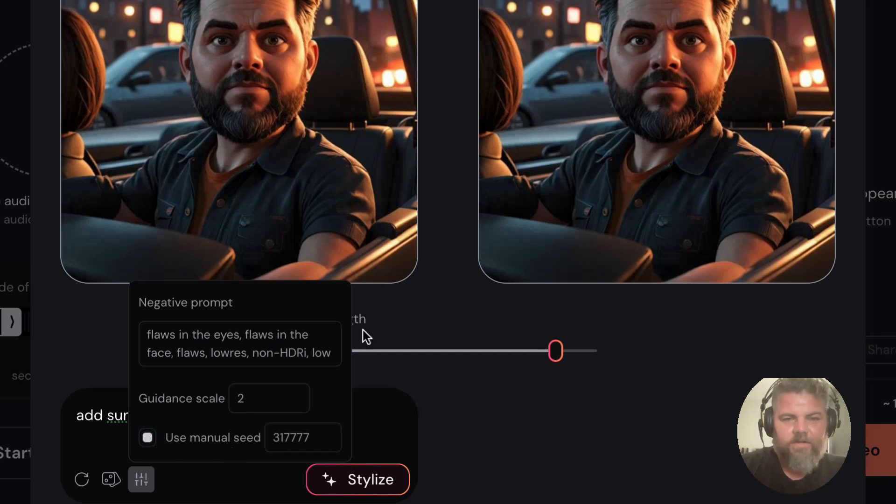
left_click(426, 399)
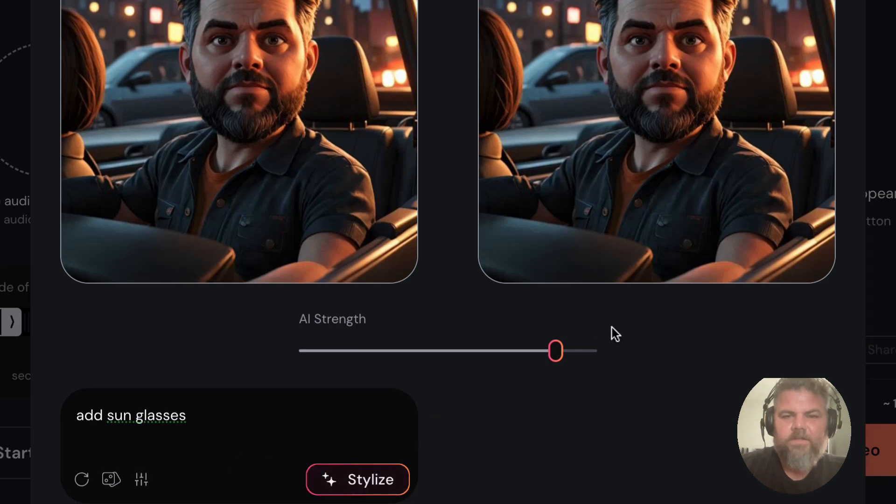
left_click_drag(558, 357, 449, 357)
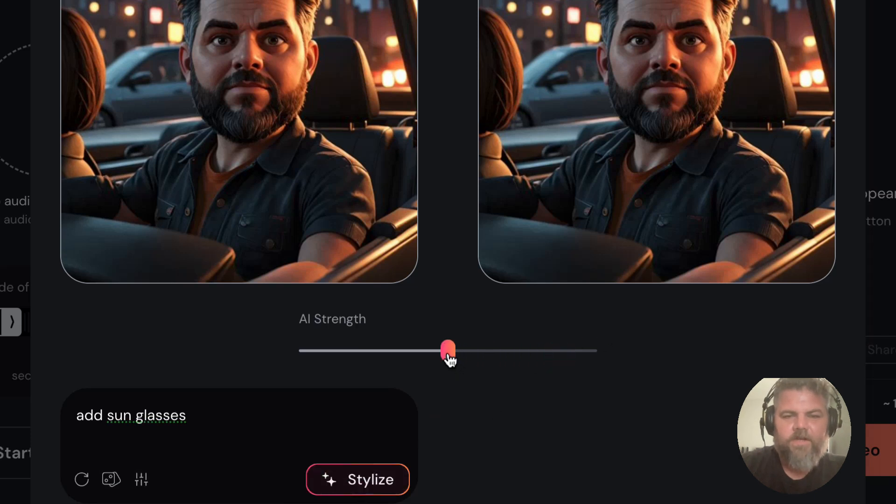
left_click(350, 481)
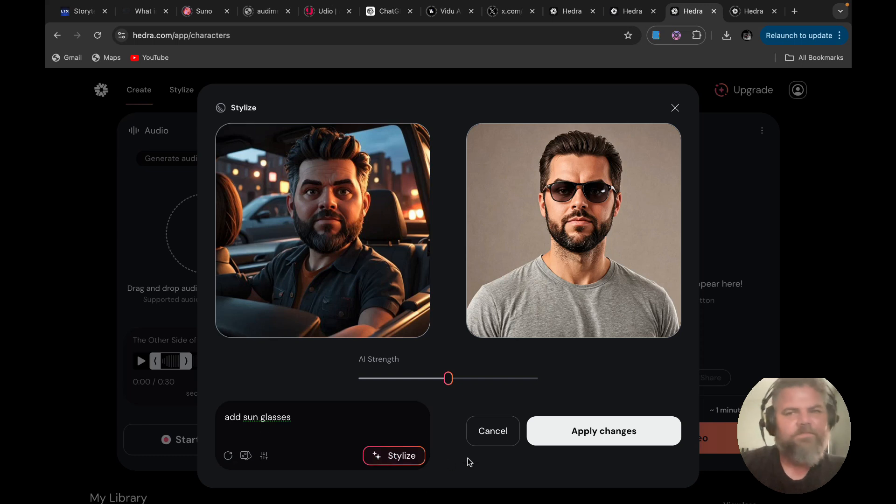
left_click(675, 108)
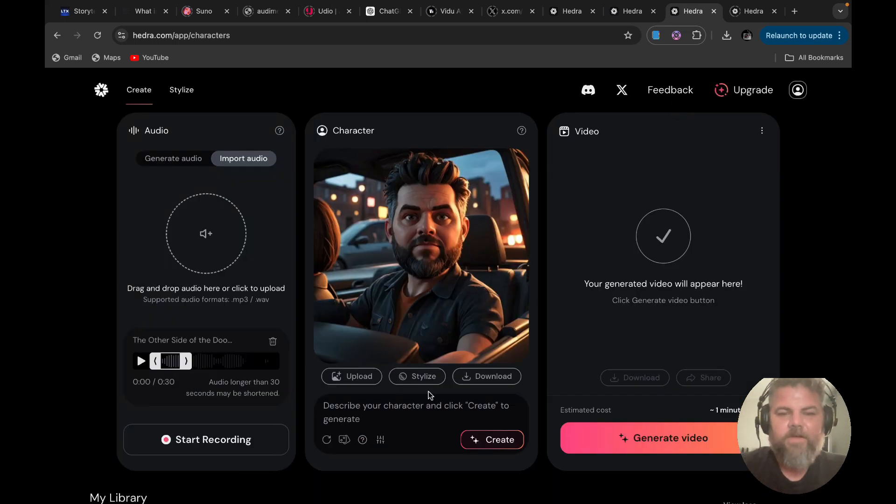
- Create a new character image from the prompt "A hot dog with a face"
left_click(383, 417)
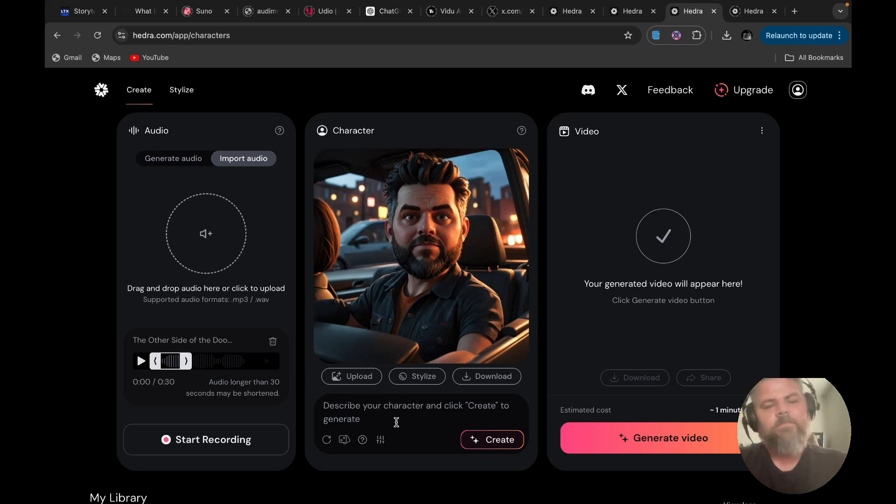
type("A hot")
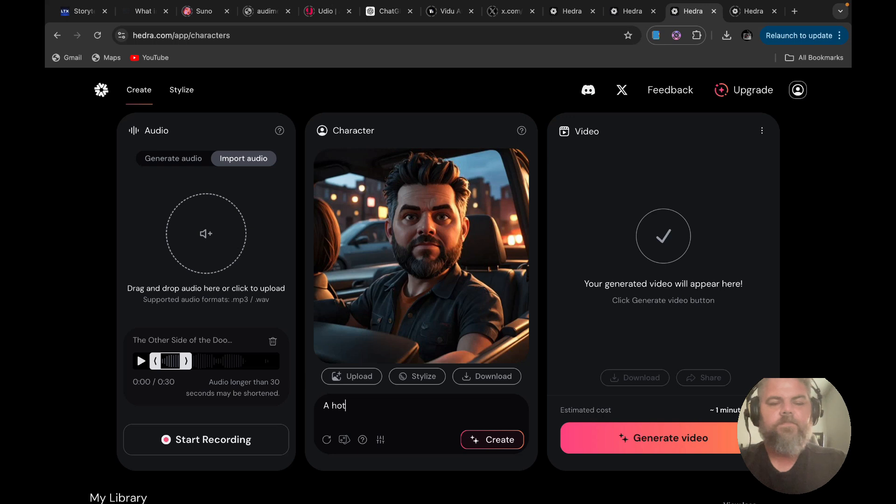
type(" dog with a")
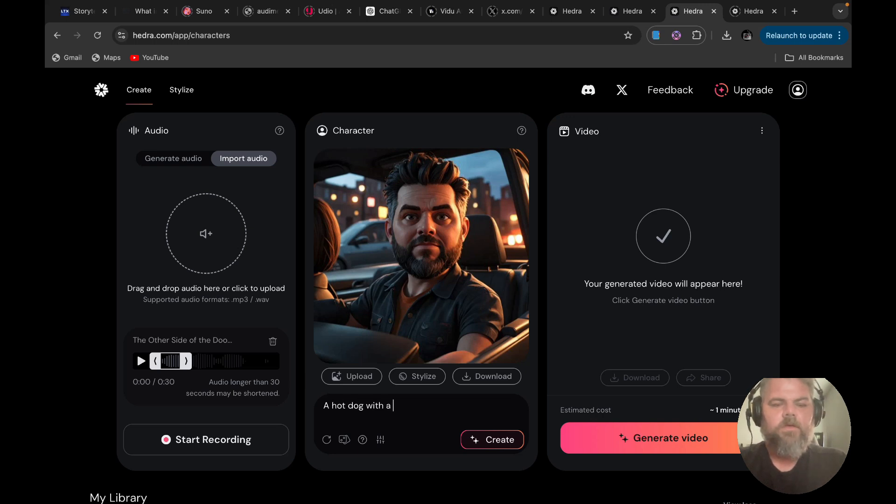
type(" fac")
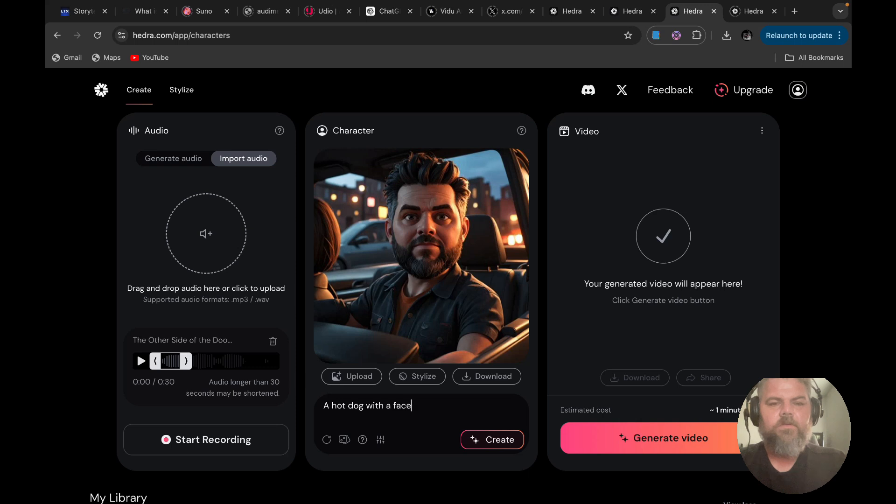
type("e")
left_click(486, 438)
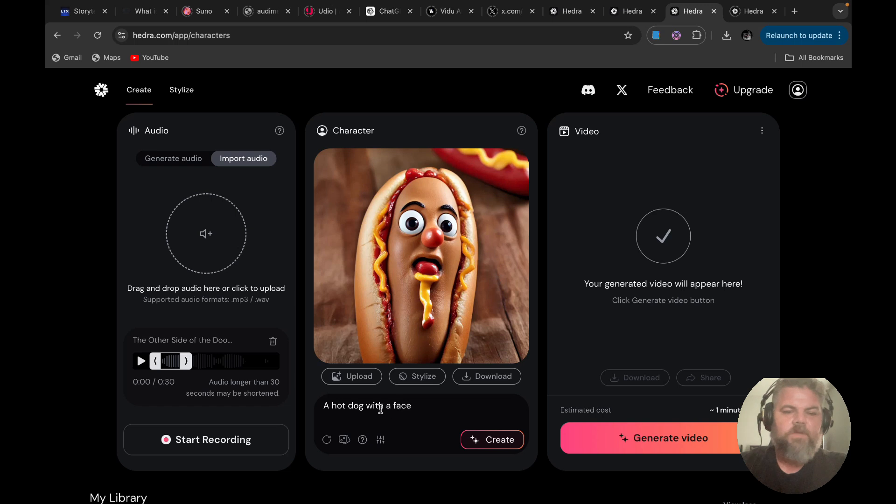
- Replace the character prompt with "fish face" and create the image from it
key("BackSpace")
key("BackSpace")
key("BackSpace")
key("BackSpace")
key("BackSpace")
key("BackSpace")
key("BackSpace")
key("BackSpace")
key("BackSpace")
key("BackSpace")
key("BackSpace")
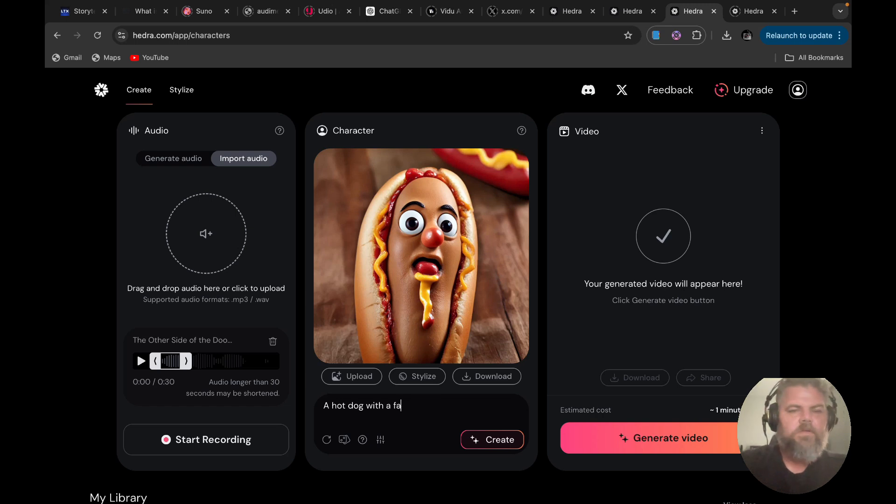
key("BackSpace")
key("BackSpace")
key("BackSpace")
key("BackSpace")
key("BackSpace")
key("BackSpace")
key("BackSpace")
key("BackSpace")
key("BackSpace")
key("BackSpace")
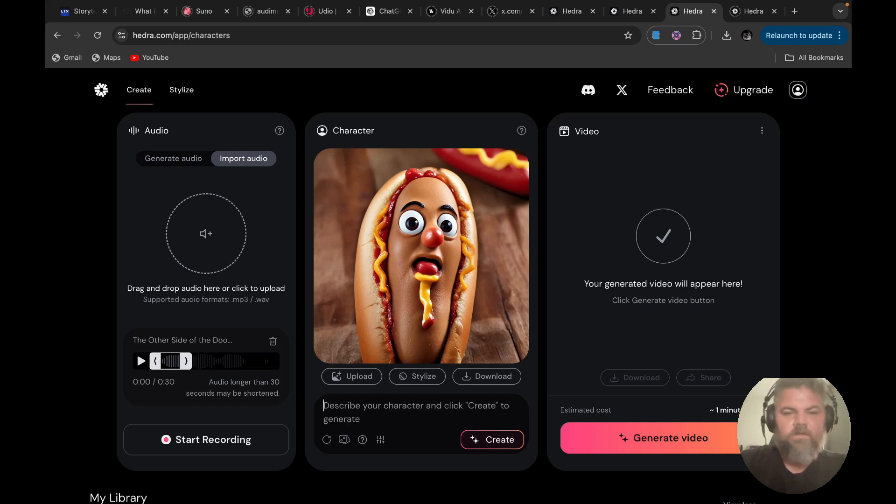
type("fish")
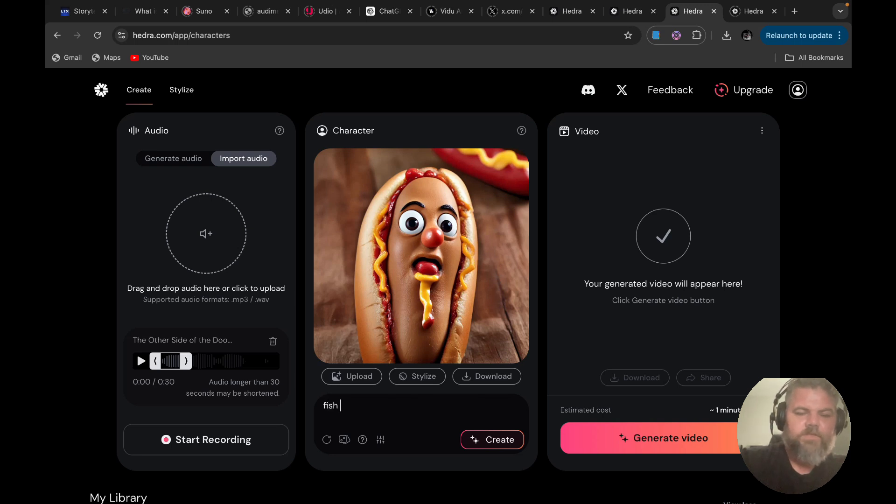
type(" face")
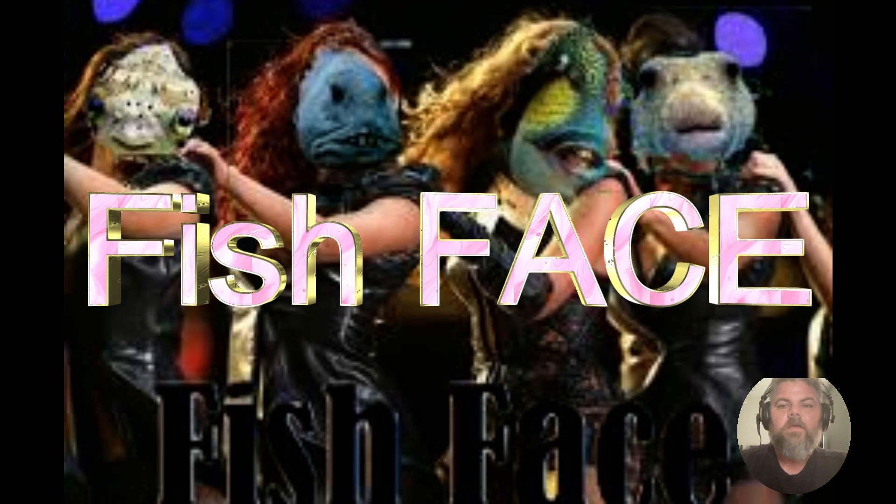
left_click(489, 440)
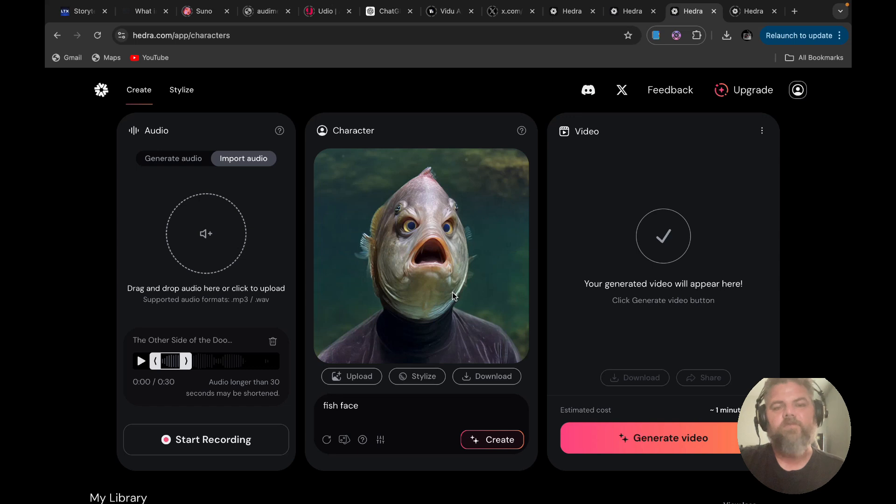
- Replace the character prompt with "pizza face" and create the image from it
left_click(369, 410)
key("BackSpace")
key("BackSpace")
key("BackSpace")
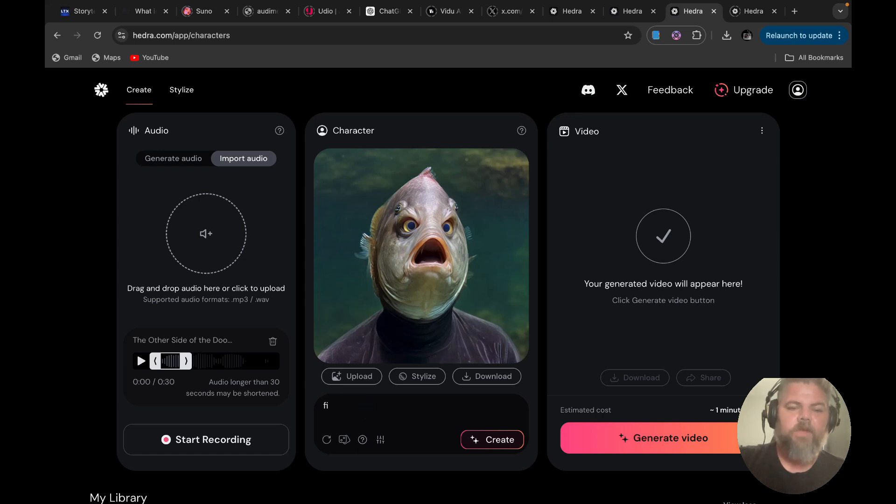
key("BackSpace")
type("pizza face")
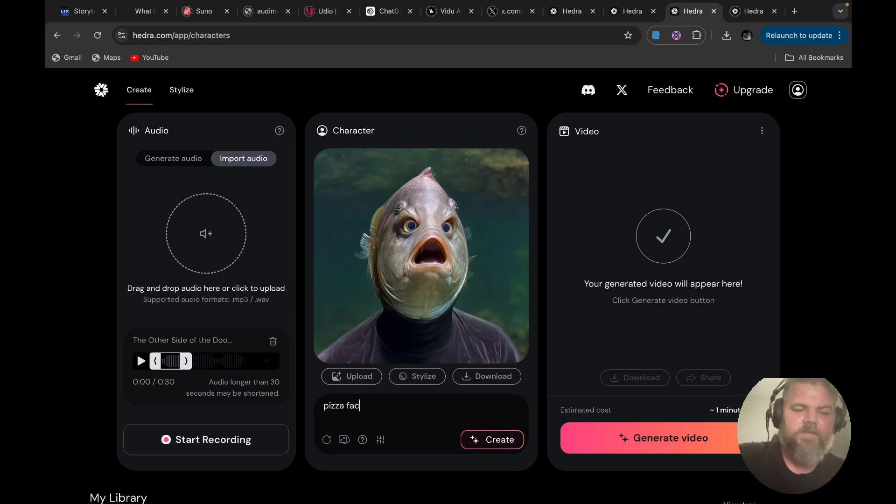
left_click(475, 448)
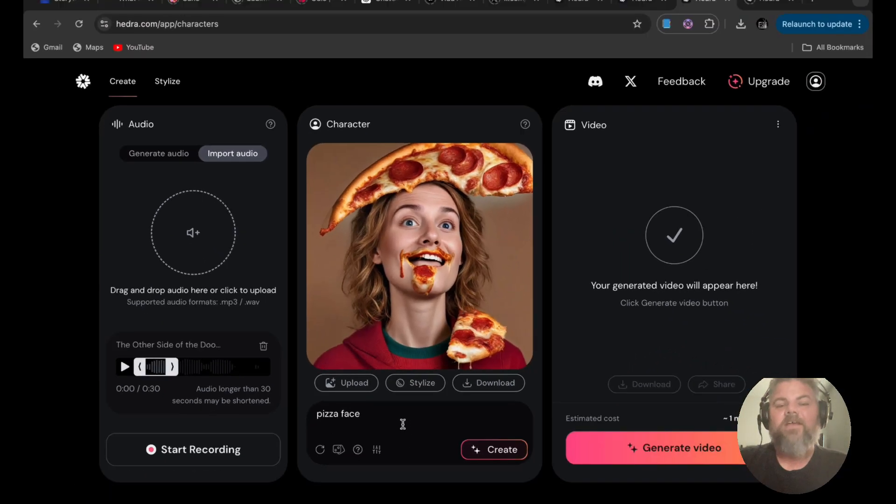
- Replace the character prompt with "pizza with a face inside" and create the image from it
left_click(402, 424)
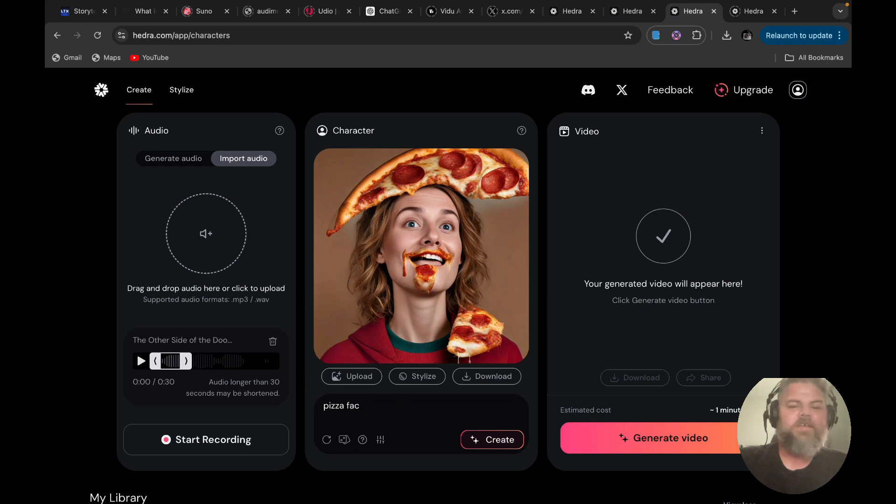
key("BackSpace")
key("BackSpace")
key("BackSpace")
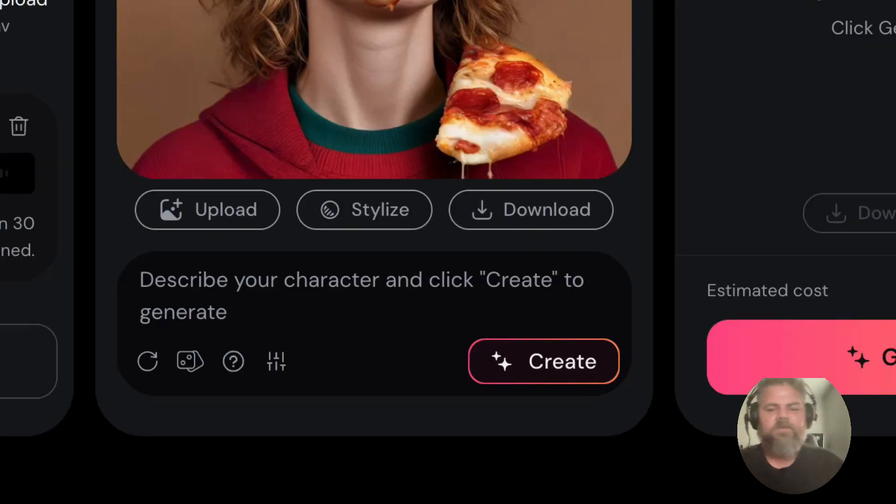
type("pi")
type("zzzz")
key("BackSpace")
key("BackSpace")
type("a ")
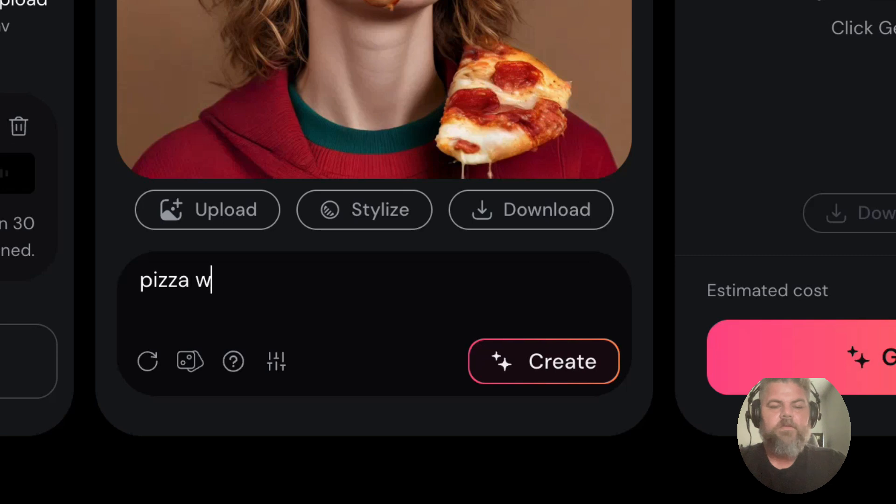
type("with a fcae")
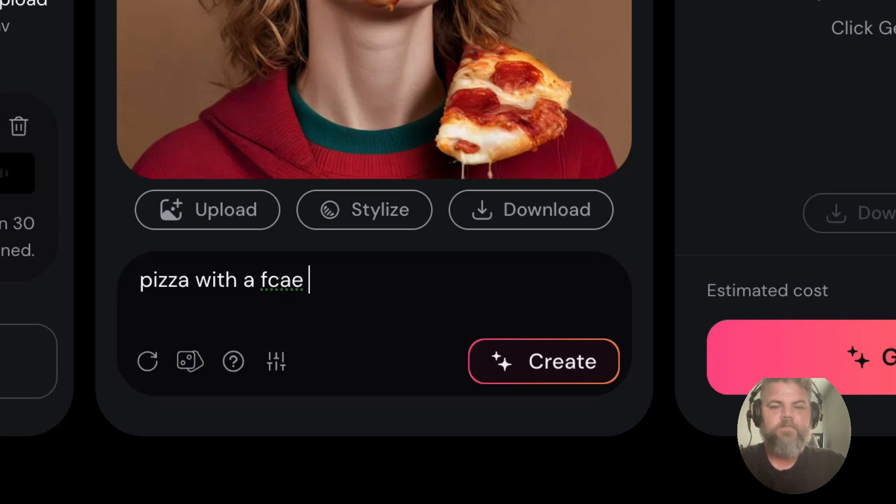
key("BackSpace")
key("BackSpace")
type("face inside")
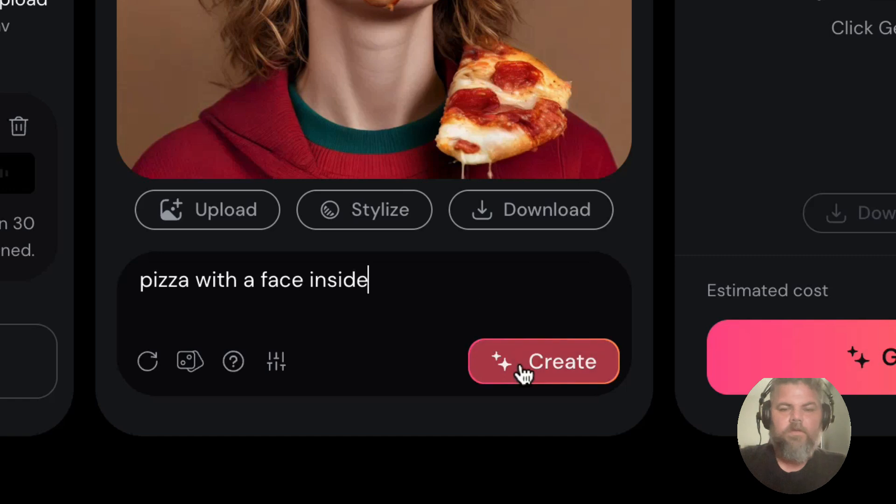
left_click(522, 367)
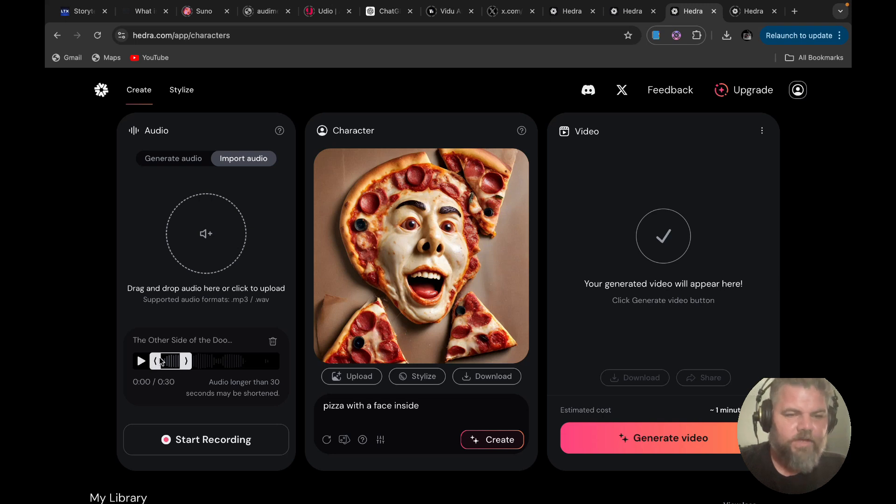
- Move the imported song's trim selection to the 30-second section from 0:30 to 1:00
left_click_drag(157, 360, 181, 364)
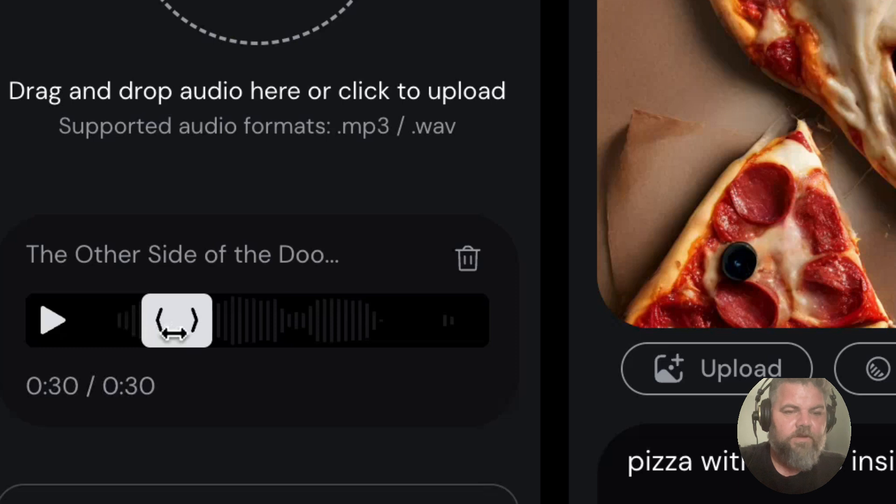
left_click(203, 328)
left_click_drag(204, 328, 254, 337)
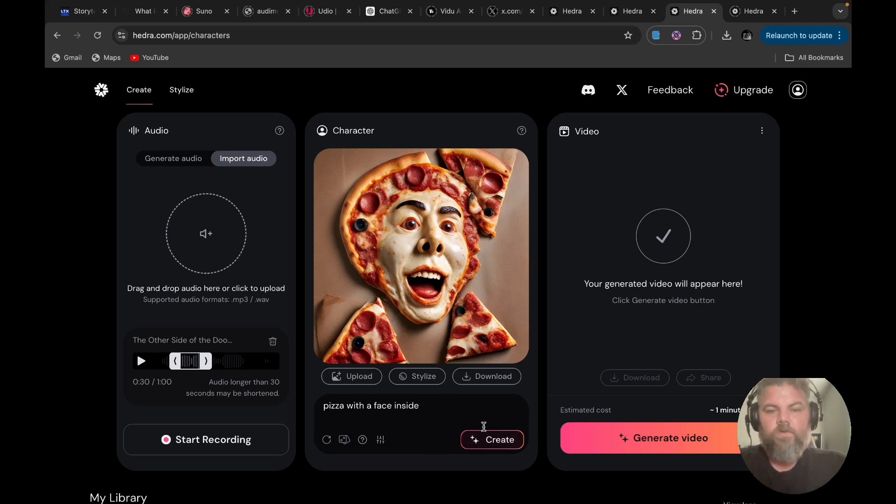
- Generate the video of the pizza face character with the selected song section and play it
left_click(680, 438)
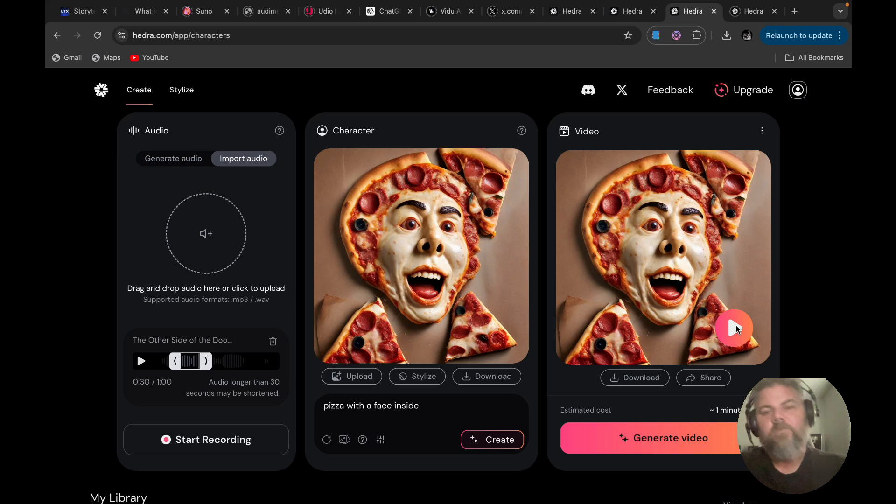
left_click(736, 327)
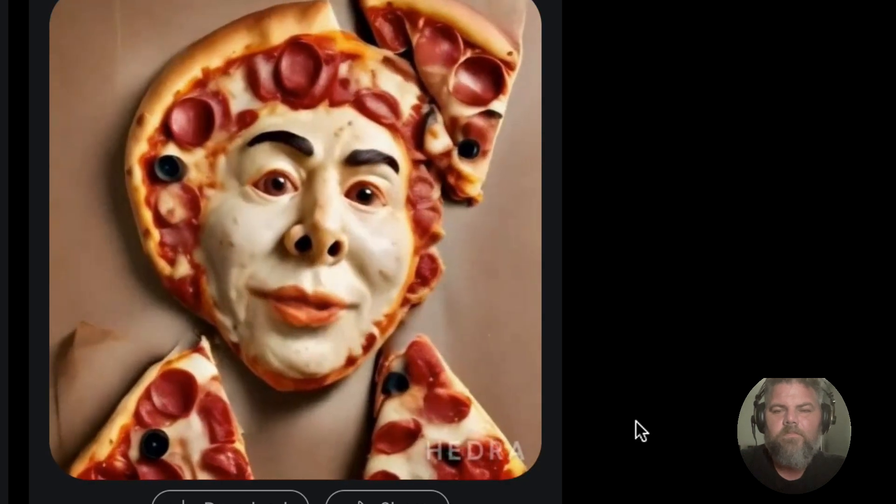
mouse_move(303, 444)
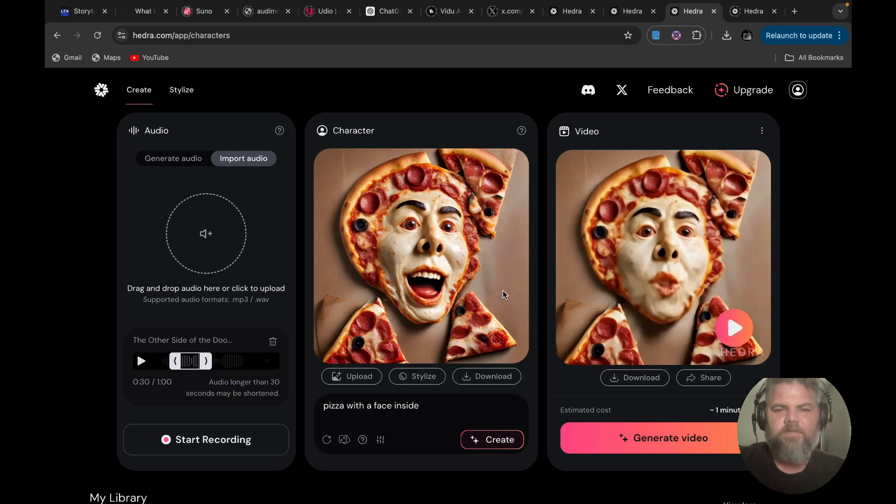
- Open one of the elderly man's videos from My Library, play it and pause it partway
scroll(548, 322, "down", 7)
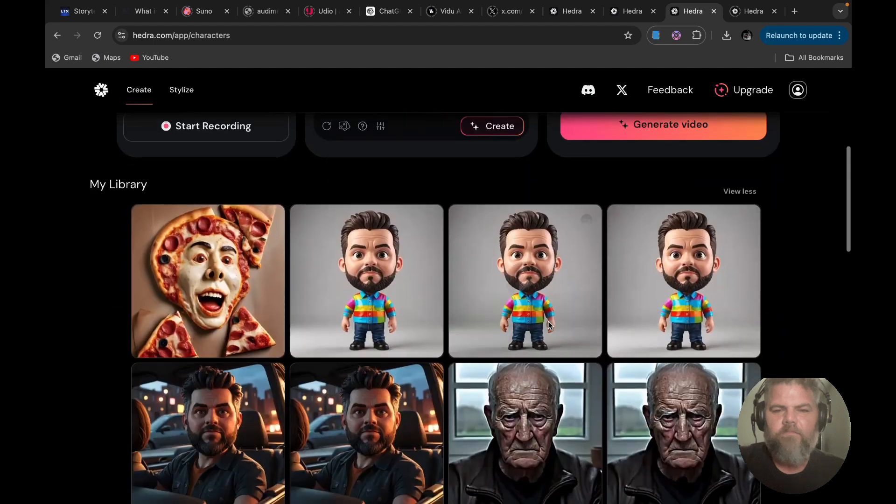
scroll(486, 406, "down", 3)
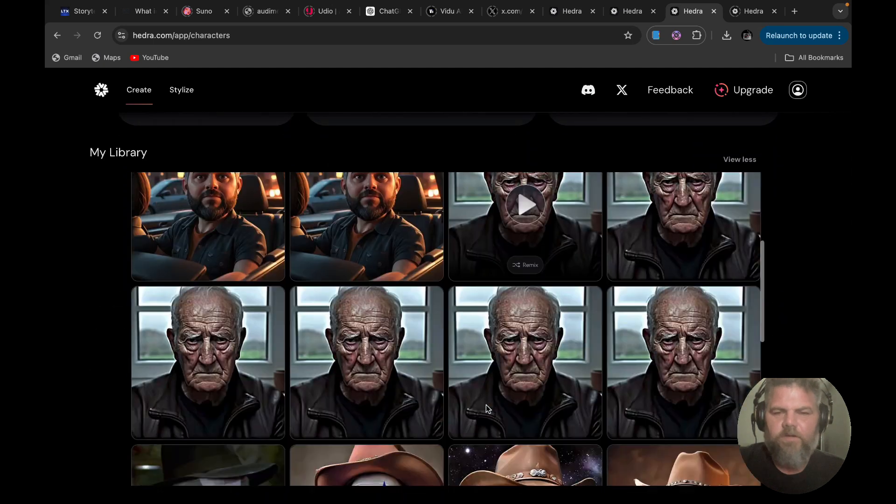
left_click(485, 395)
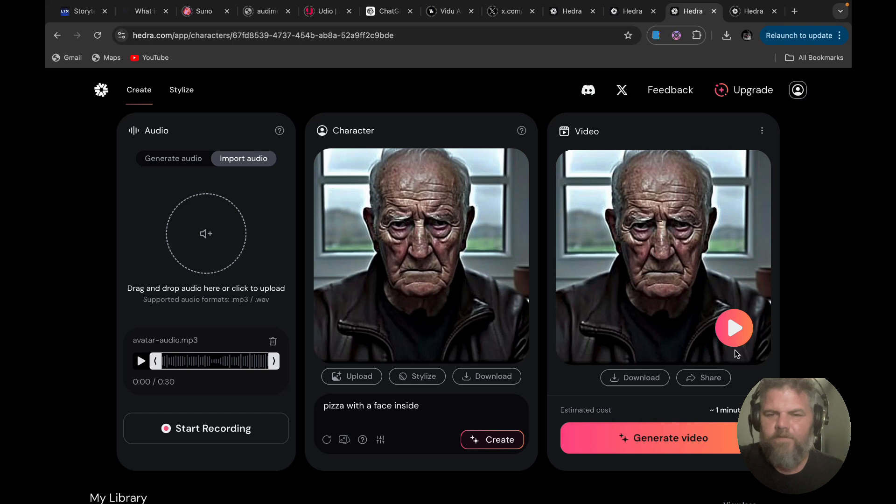
left_click(762, 130)
left_click(609, 230)
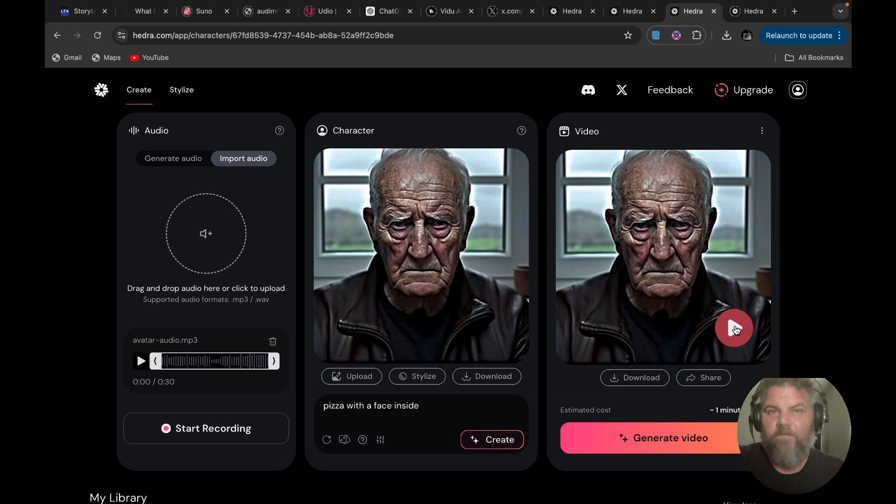
left_click(735, 329)
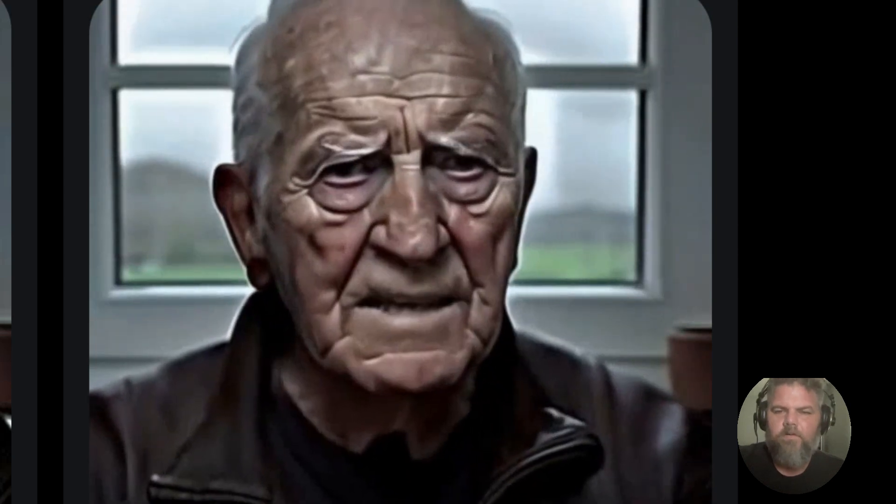
left_click(568, 339)
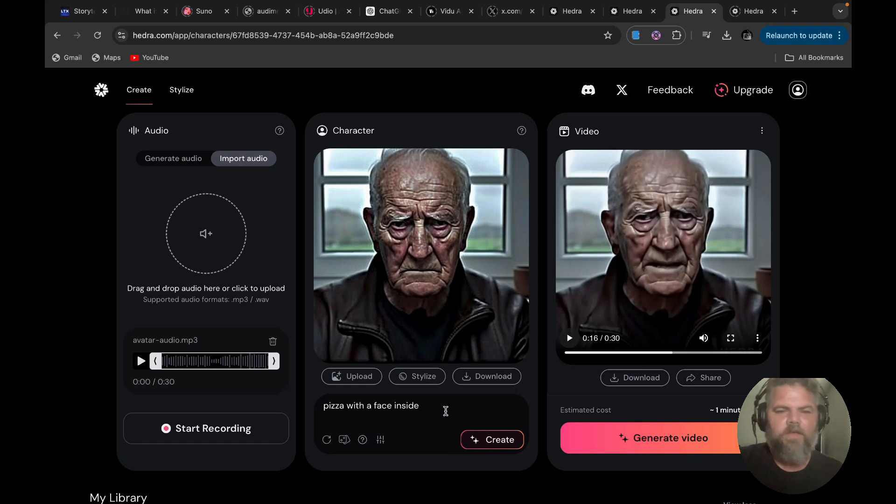
- Create characters from the random prompts "Gothic vampire hunter with a leather jacket." and "Mysterious sorceress with a dark cloak."
left_click(431, 412)
key("BackSpace")
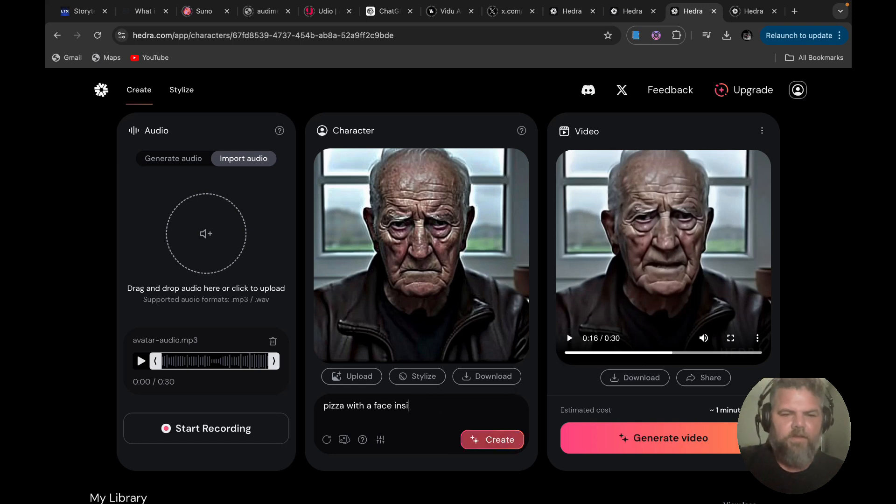
key("BackSpace")
key("BackSpace")
key("BackSpace")
key("BackSpace")
key("BackSpace")
key("BackSpace")
key("BackSpace")
key("BackSpace")
key("BackSpace")
key("BackSpace")
key("BackSpace")
key("BackSpace")
key("BackSpace")
key("BackSpace")
key("BackSpace")
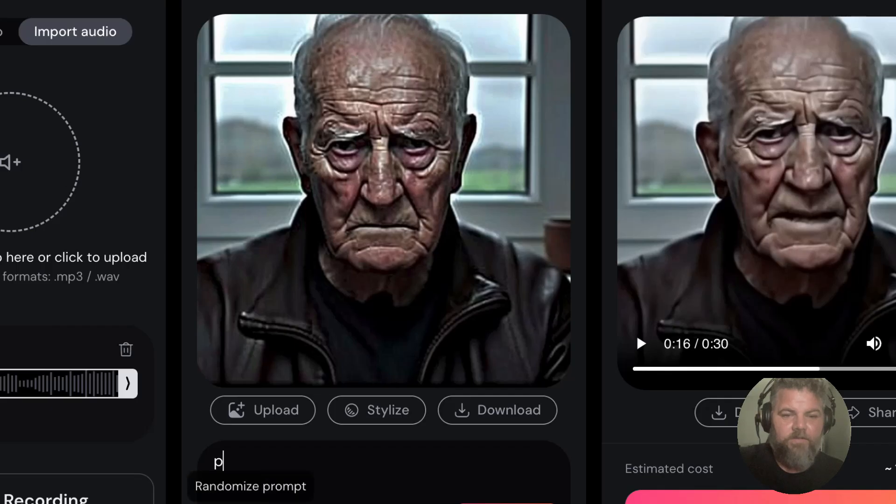
left_click(250, 503)
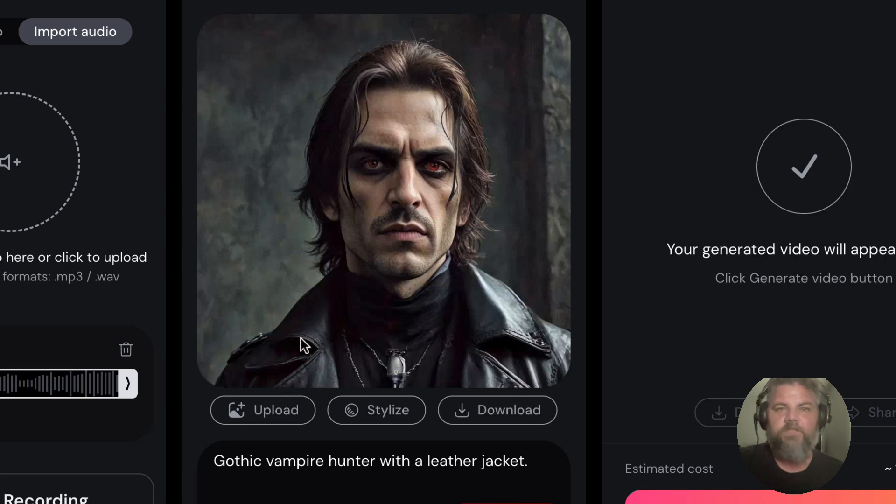
left_click(223, 503)
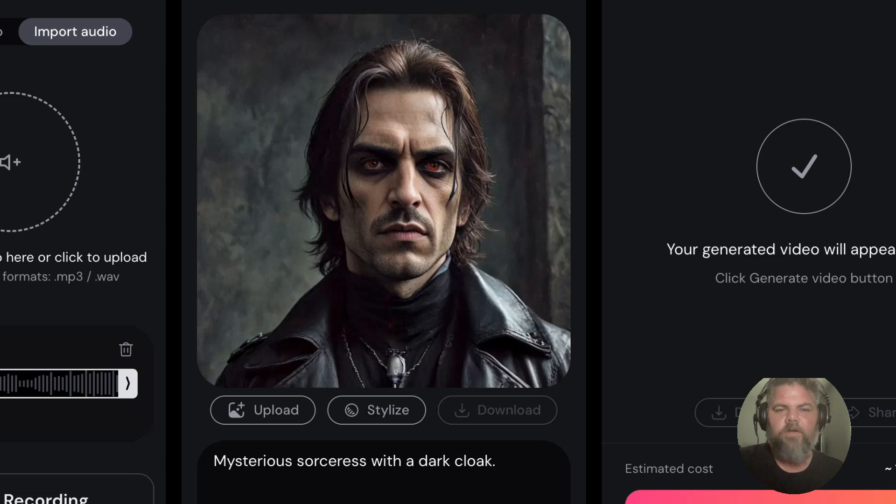
- Replace the character prompt with "Car with a face" and create the image from it
left_click(509, 468)
key("BackSpace")
key("BackSpace")
key("BackSpace")
key("BackSpace")
key("BackSpace")
key("BackSpace")
key("BackSpace")
key("BackSpace")
key("BackSpace")
key("BackSpace")
key("BackSpace")
key("BackSpace")
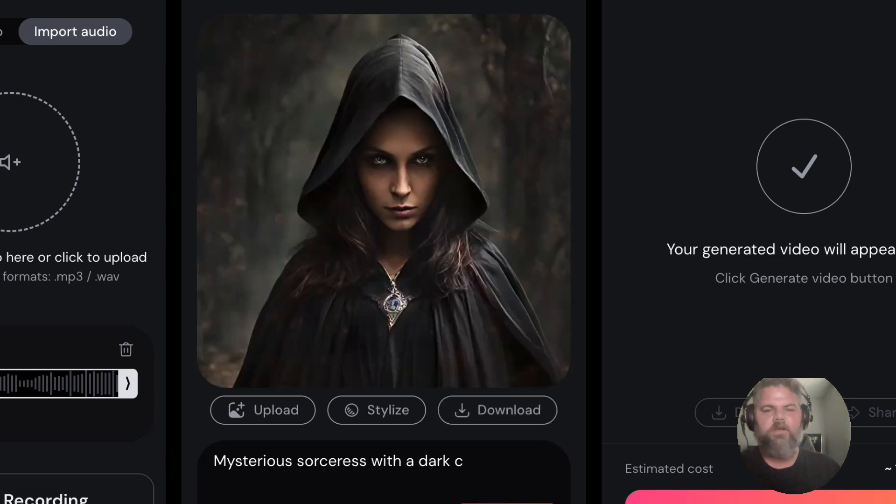
key("BackSpace")
key("BackSpace")
key("BackSpace")
key("BackSpace")
key("BackSpace")
key("BackSpace")
key("BackSpace")
key("BackSpace")
key("BackSpace")
key("BackSpace")
key("BackSpace")
key("BackSpace")
key("BackSpace")
key("BackSpace")
key("BackSpace")
key("BackSpace")
key("BackSpace")
key("BackSpace")
key("BackSpace")
key("BackSpace")
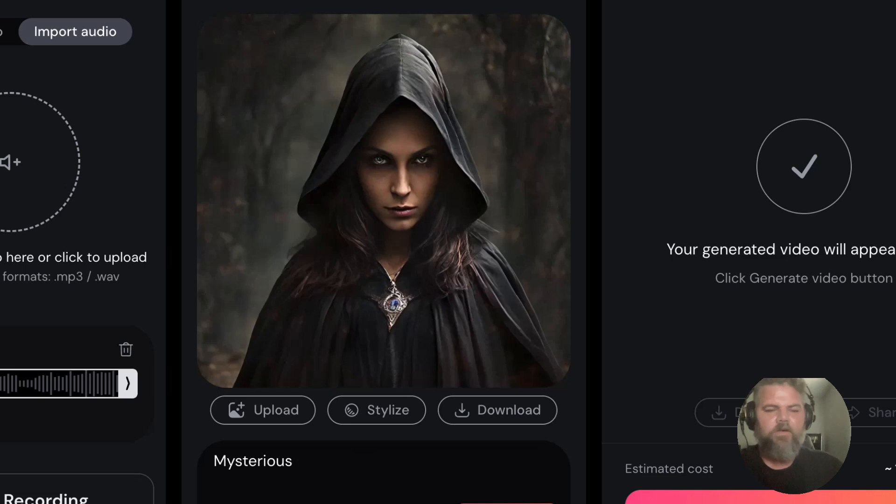
key("BackSpace")
key("BackSpace")
key("BackSpace")
key("BackSpace")
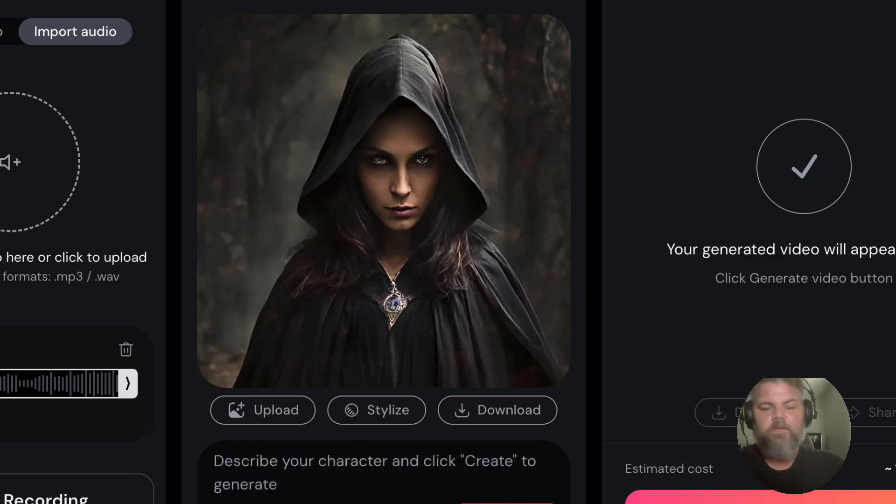
type("Ca")
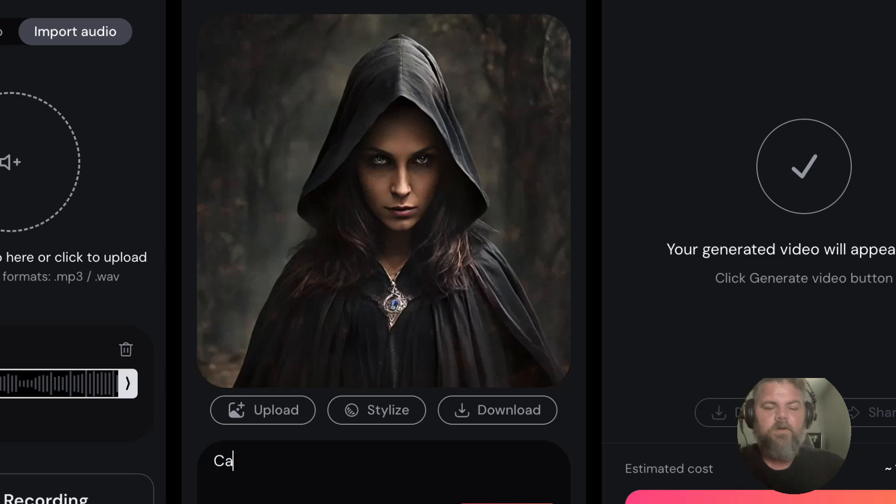
type("r with a fa")
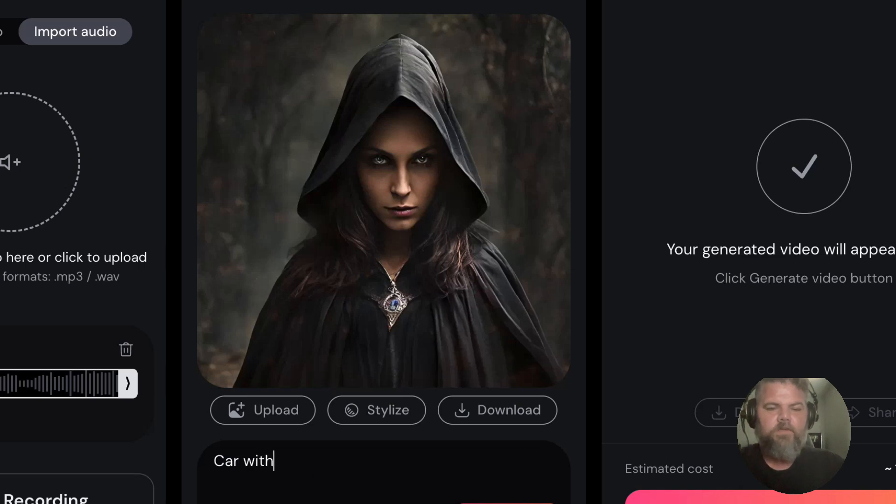
type("ce")
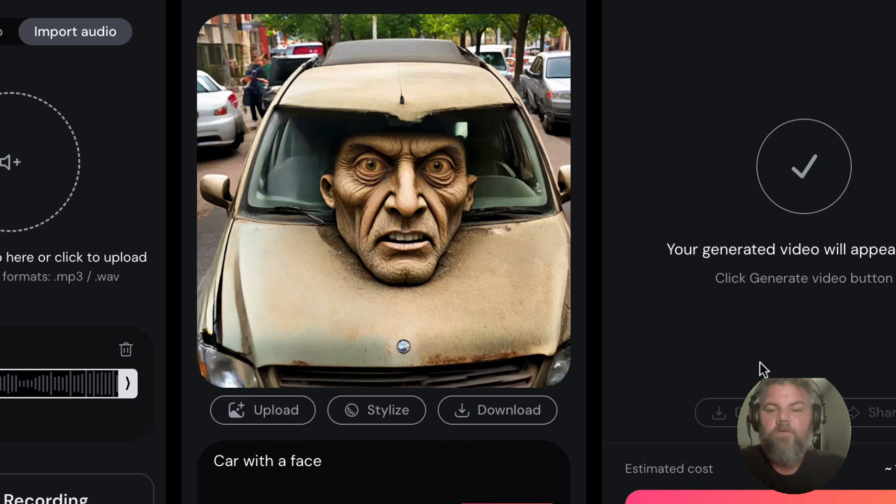
- Remix a video of the cartoon man in the rainbow shirt from My Library and download it
scroll(461, 437, "down", 6)
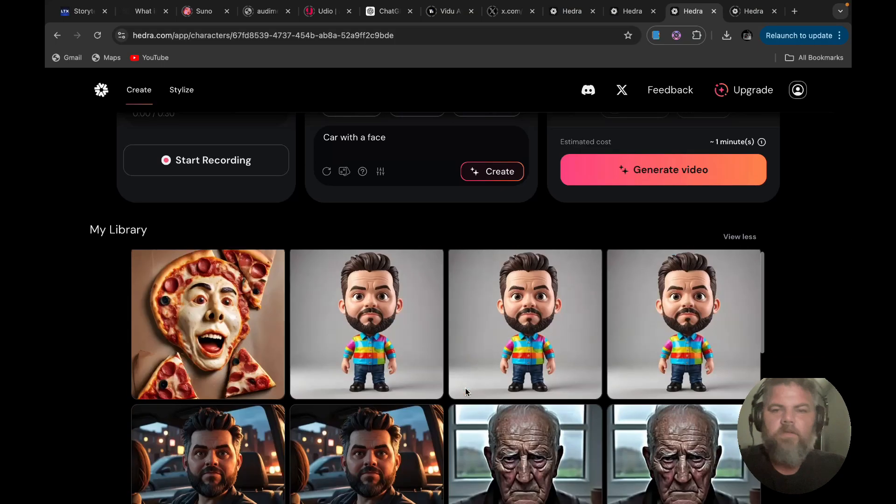
scroll(640, 208, "up", 3)
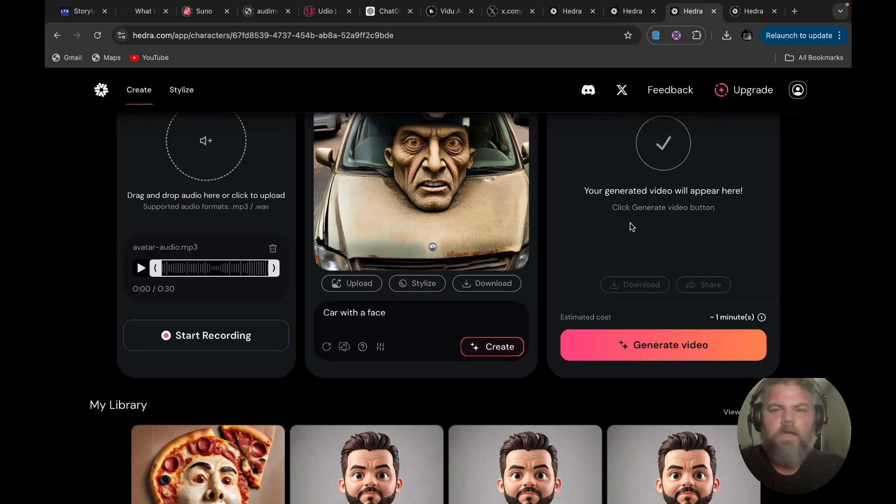
scroll(198, 385, "down", 2)
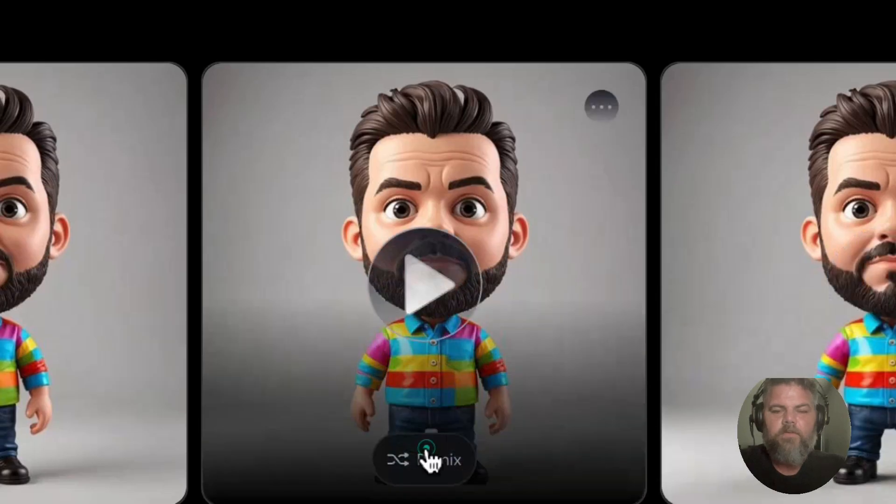
left_click(527, 448)
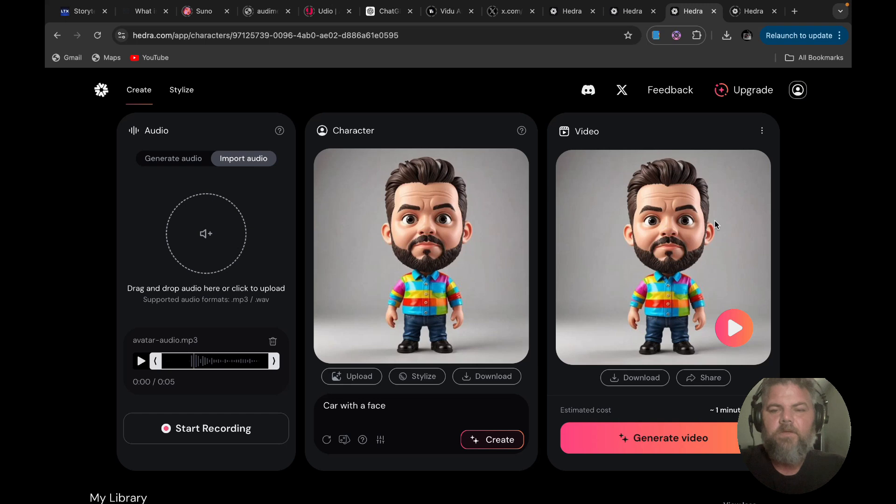
left_click(637, 380)
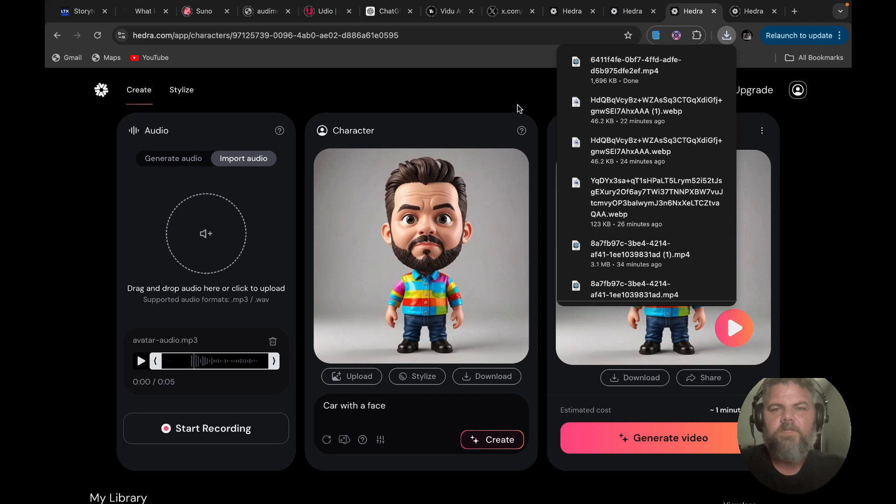
- Look through the saved videos in My Library
scroll(530, 186, "down", 2)
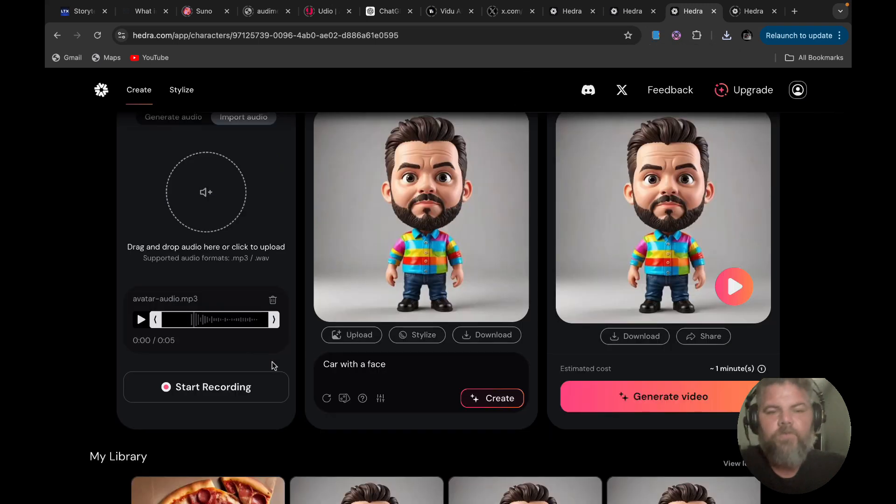
scroll(292, 441, "down", 3)
scroll(292, 441, "down", 2)
scroll(292, 440, "up", 4)
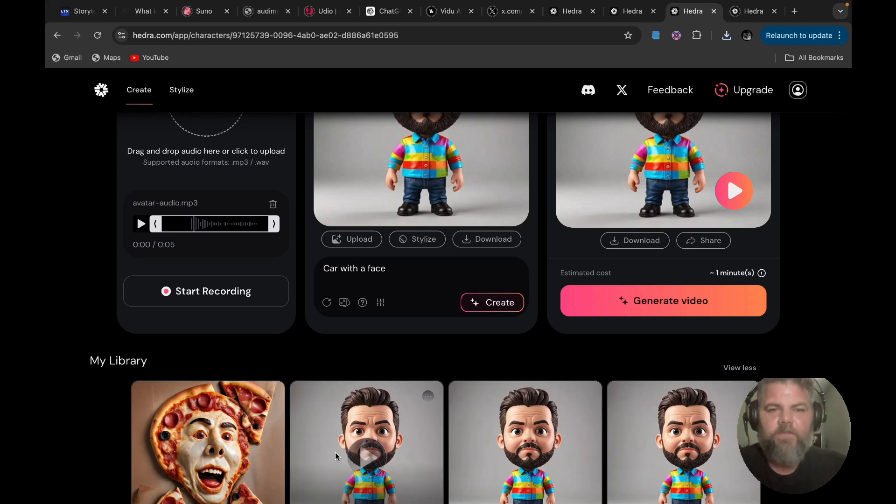
scroll(484, 361, "down", 5)
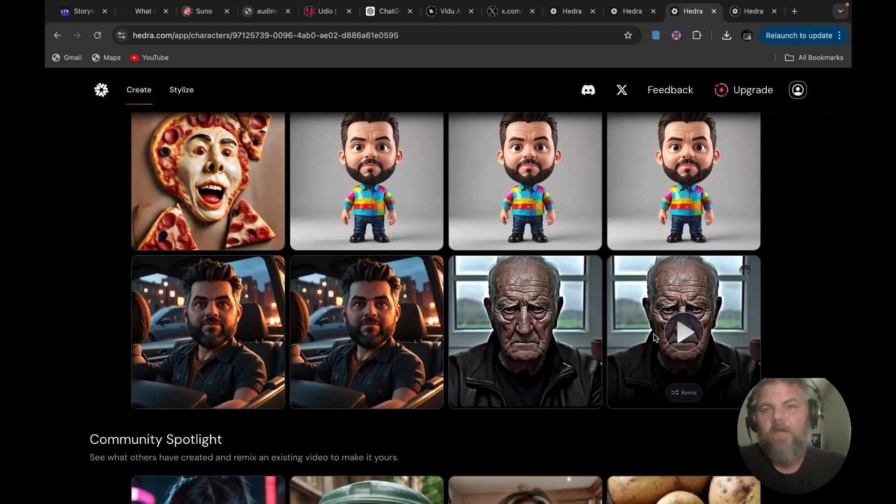
scroll(630, 284, "up", 5)
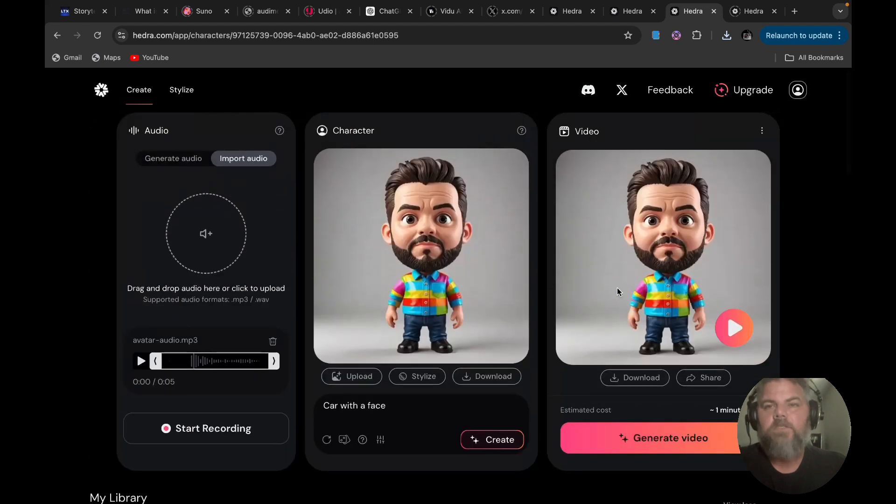
- Switch to CapCut and examine how the elderly man clips and the song are arranged along the timeline
mouse_move(611, 490)
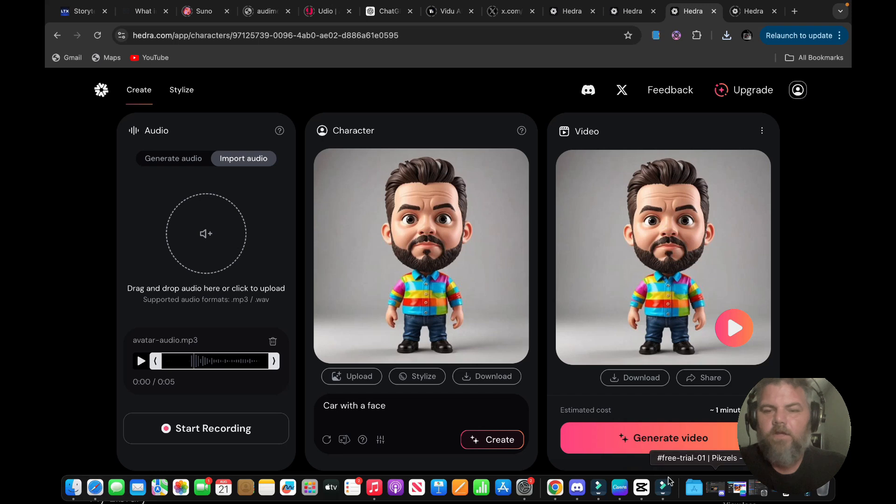
left_click(643, 490)
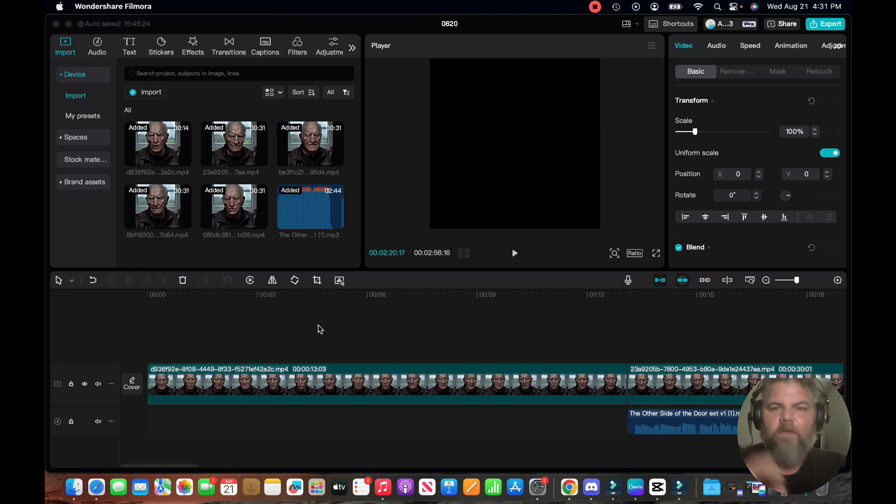
scroll(742, 328, "right", 10)
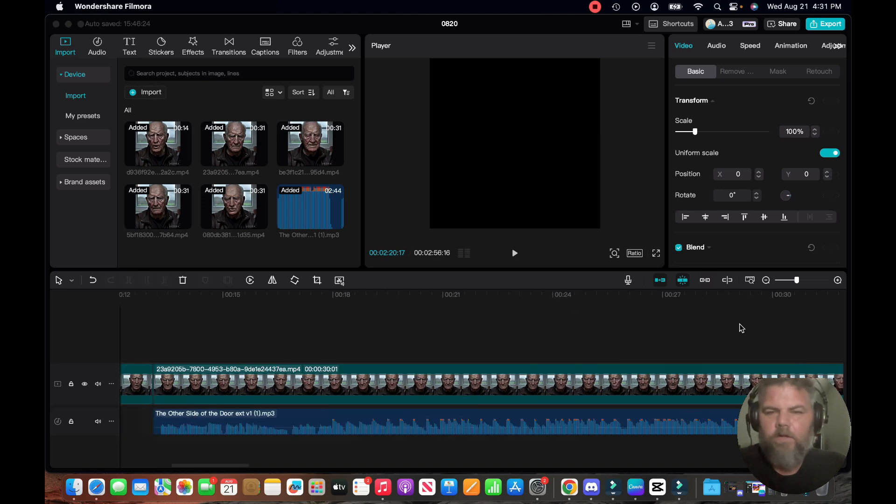
scroll(741, 328, "right", 3)
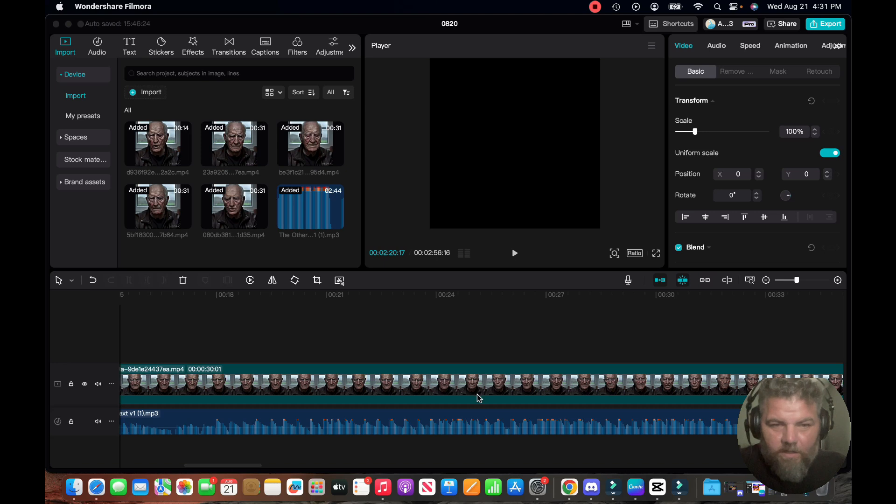
left_click(509, 337)
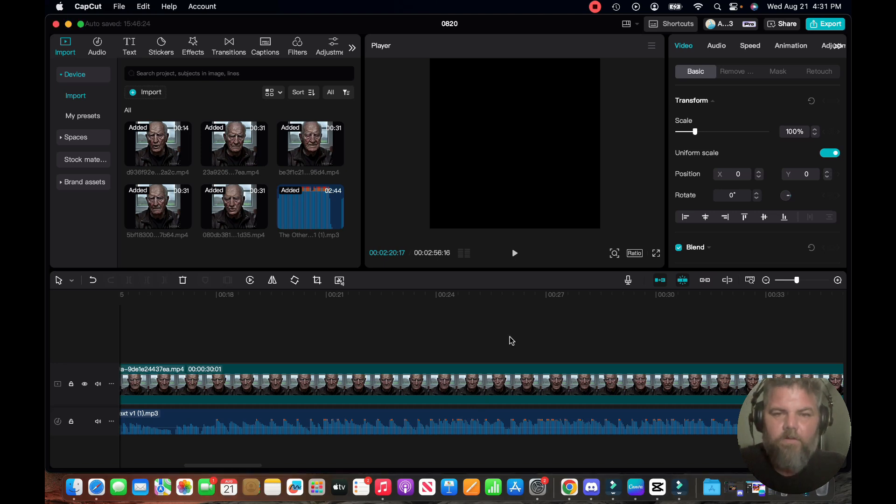
- Play the timeline across the cut between the 23a9205b and be3f1c21 clips of the elderly man
key("super+minus")
scroll(523, 344, "right", 5)
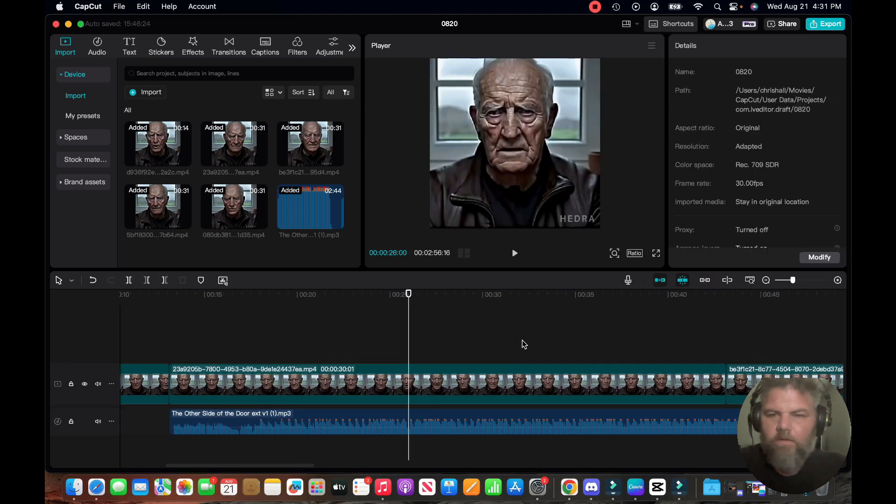
left_click(606, 304)
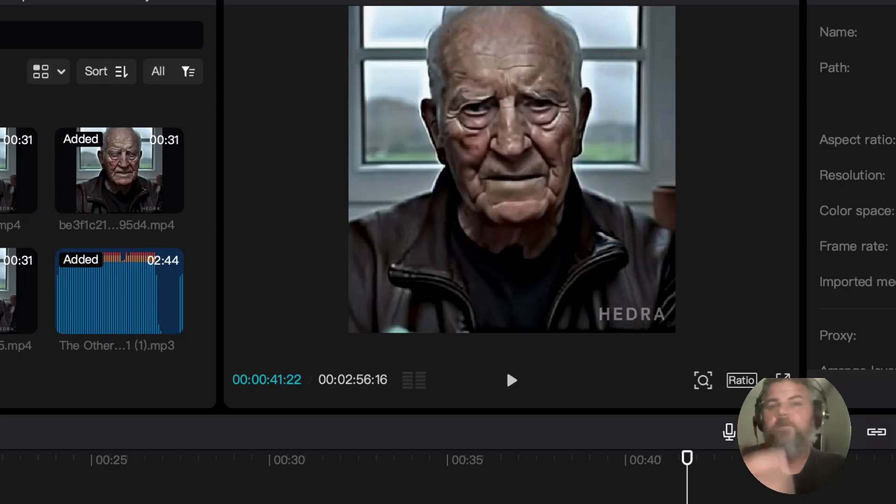
left_click(512, 381)
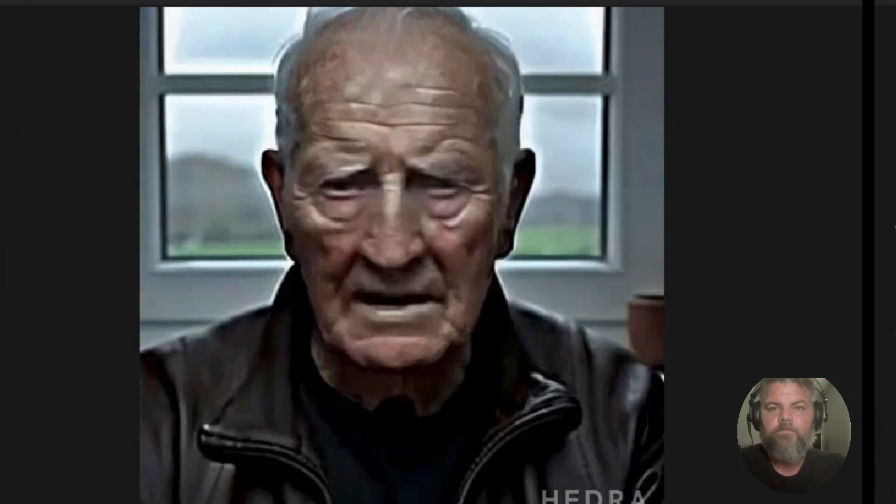
left_click(514, 255)
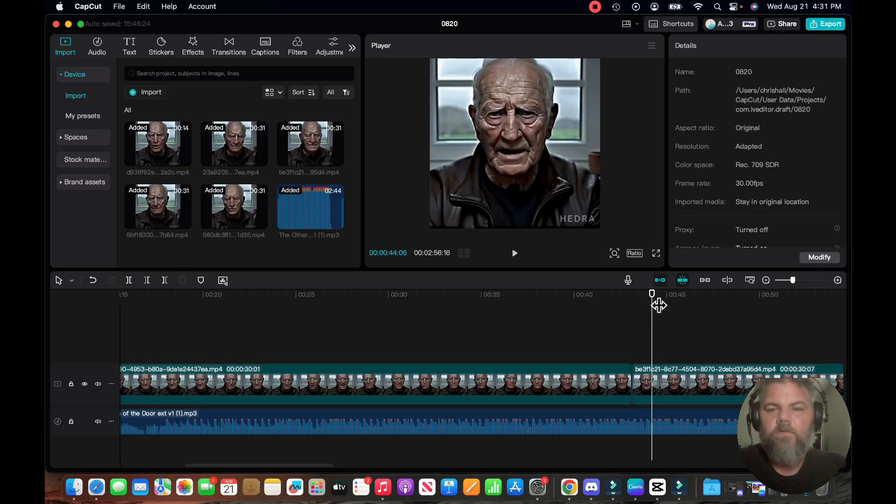
- Select the be3f1c21 clip and inspect the frames around its start by moving the playhead back and forth near 43 seconds
left_click_drag(655, 301, 633, 289)
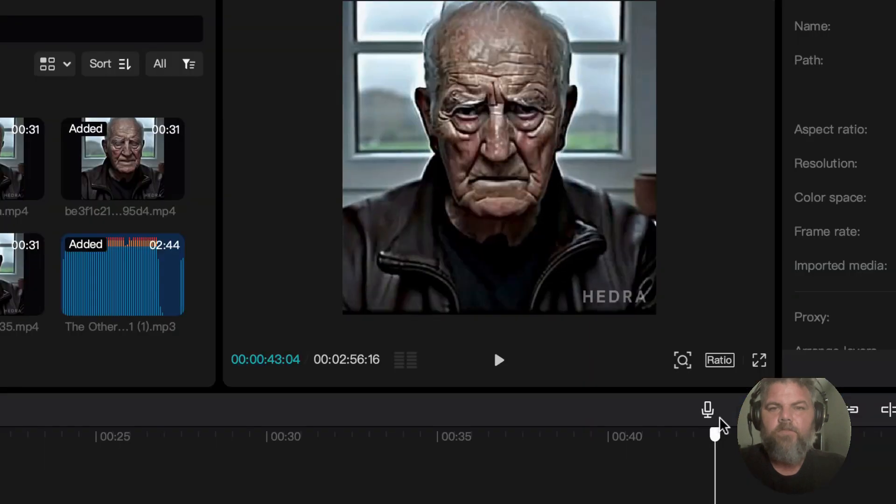
left_click_drag(722, 425, 691, 413)
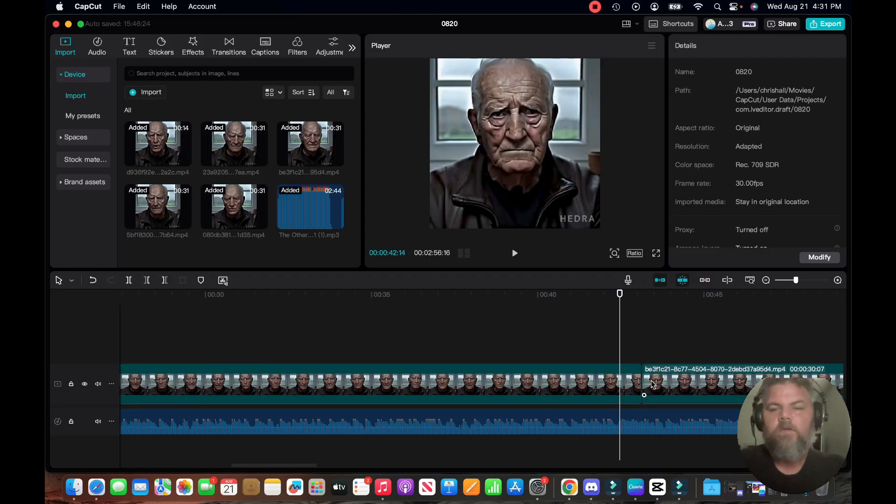
left_click(652, 384)
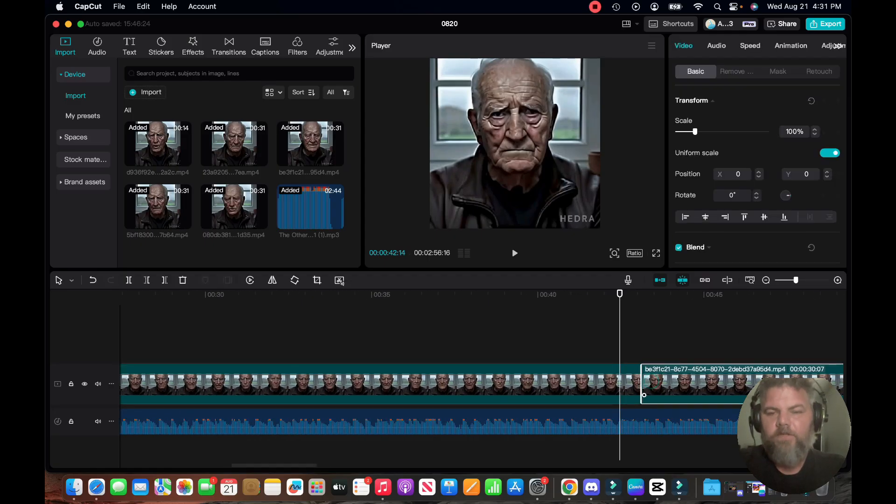
left_click(648, 297)
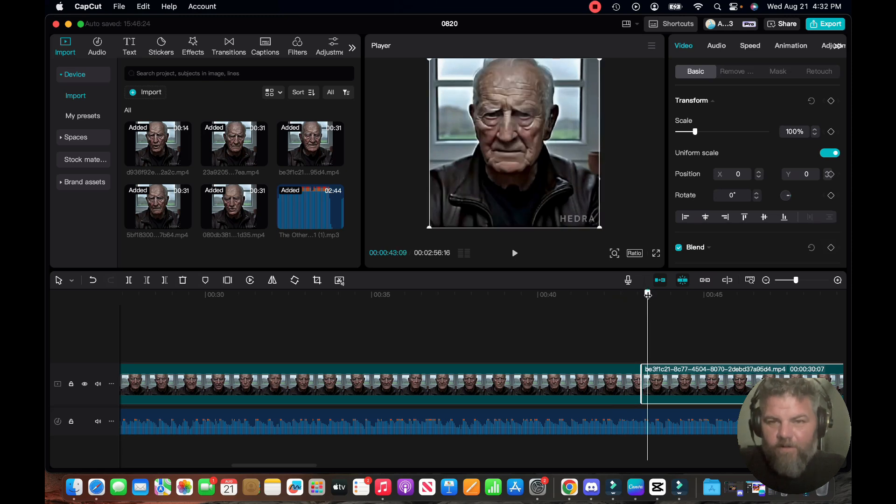
left_click_drag(652, 301, 646, 293)
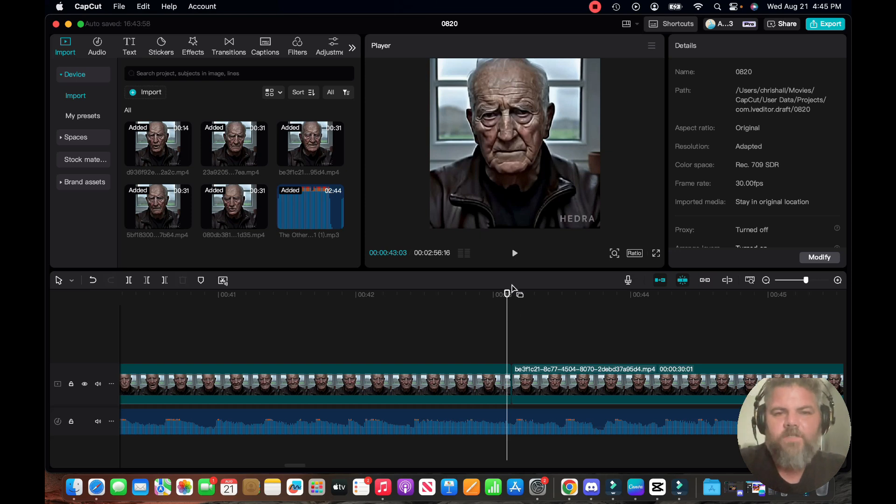
- Play the elderly man clip with the song from about 33 to 36 seconds to check the lip sync
left_click(392, 294)
left_click_drag(400, 306, 357, 340)
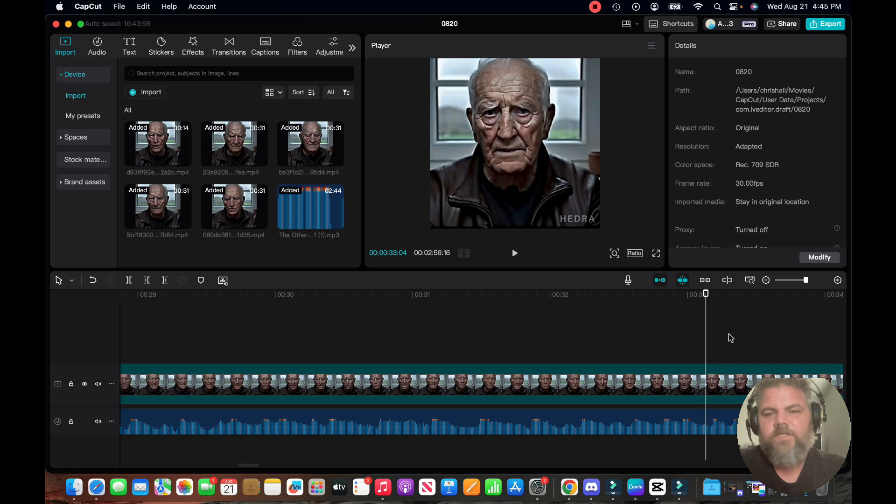
scroll(736, 348, "right", 10)
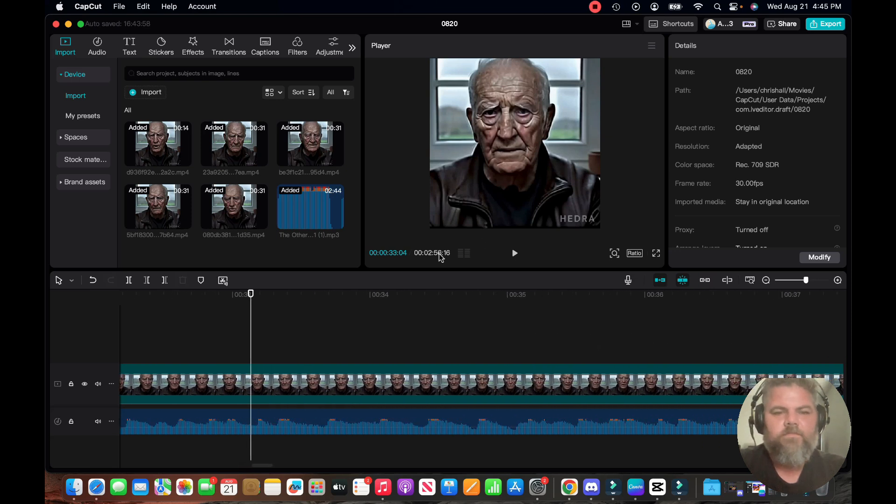
key("space")
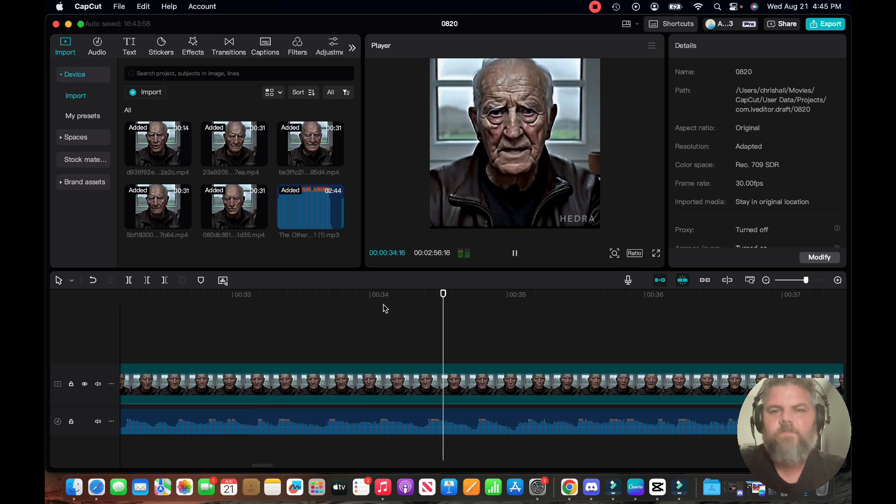
key("space")
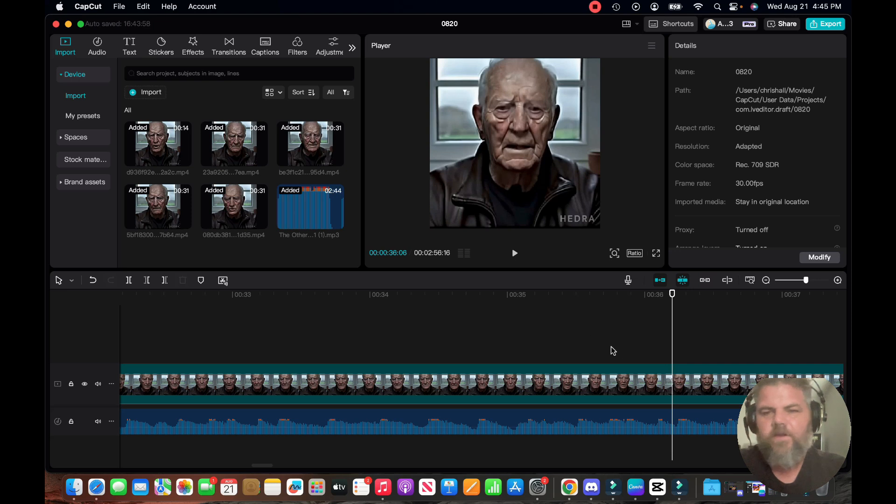
scroll(646, 331, "right", 10)
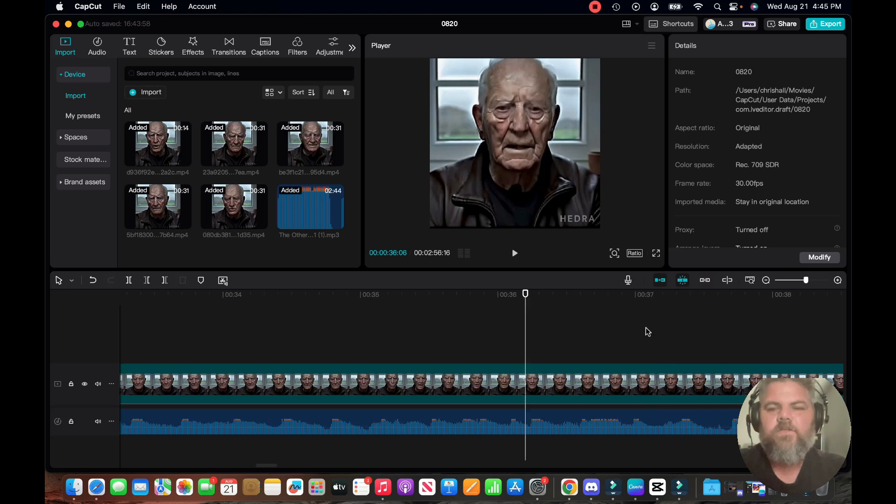
left_click(587, 301)
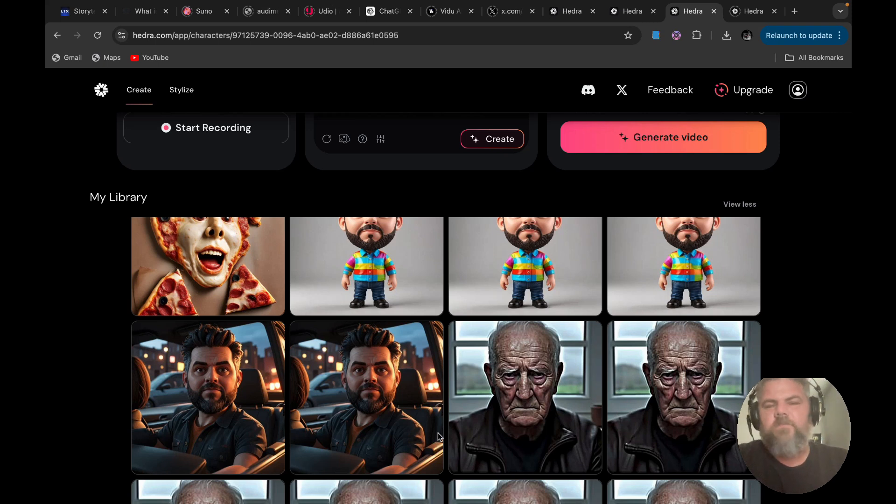
- Switch to Hedra in the browser and look over My Library, the creation workspace and the Community Spotlight section
scroll(408, 435, "down", 3)
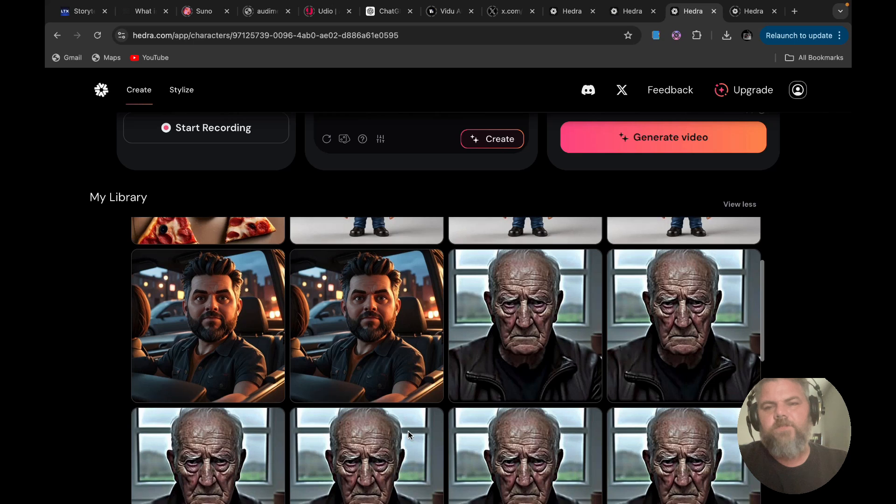
scroll(408, 430, "up", 5)
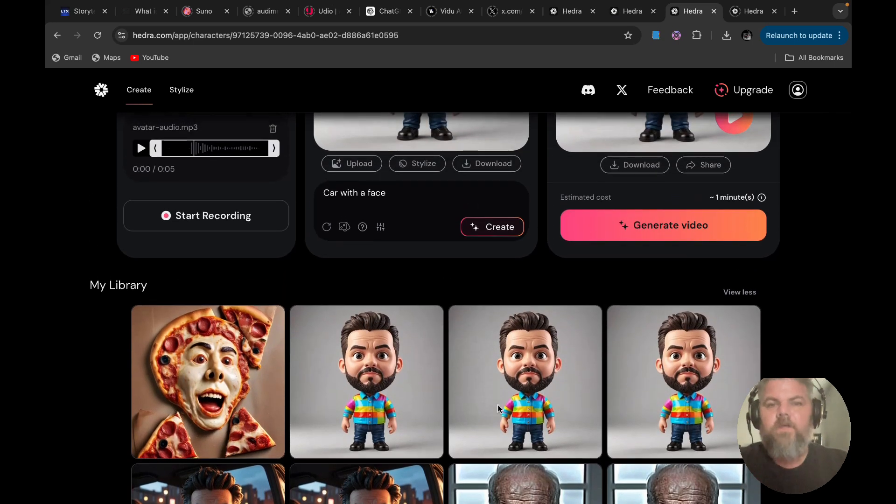
scroll(299, 349, "up", 5)
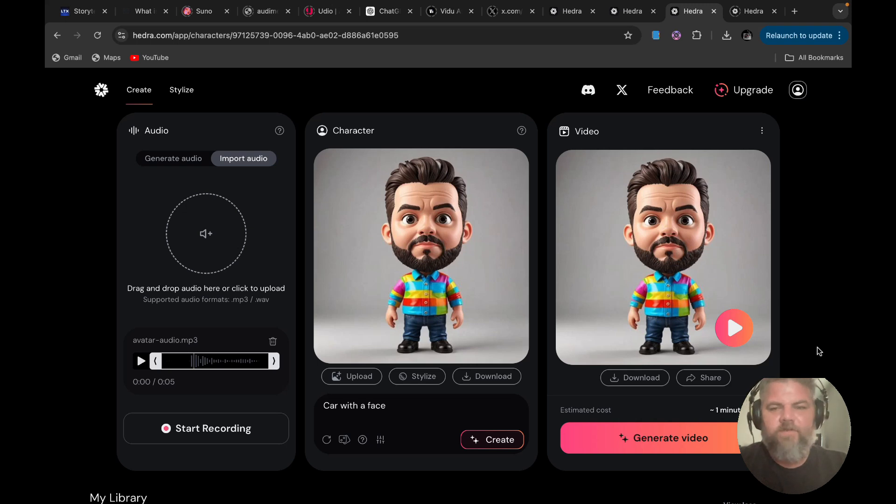
scroll(816, 348, "down", 6)
scroll(817, 348, "down", 7)
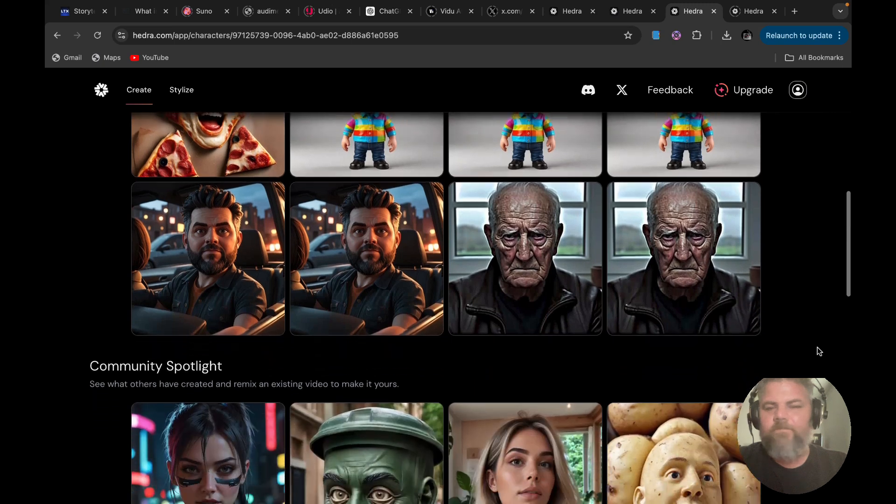
scroll(817, 348, "up", 13)
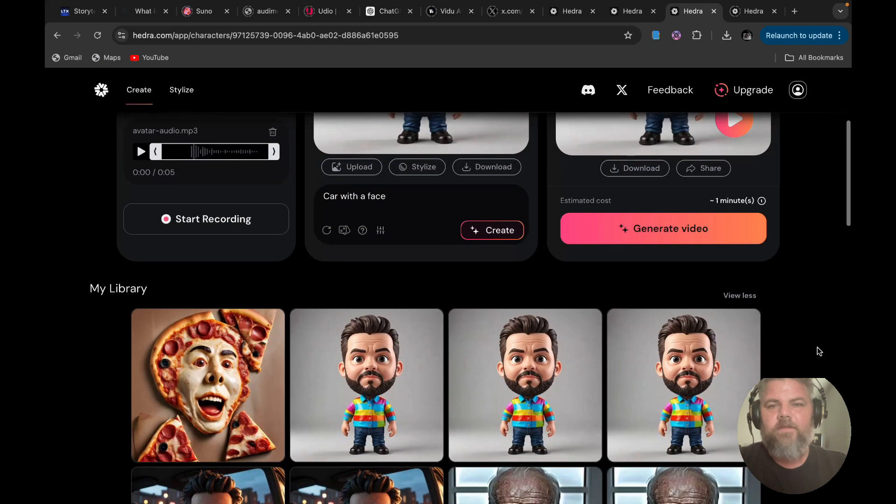